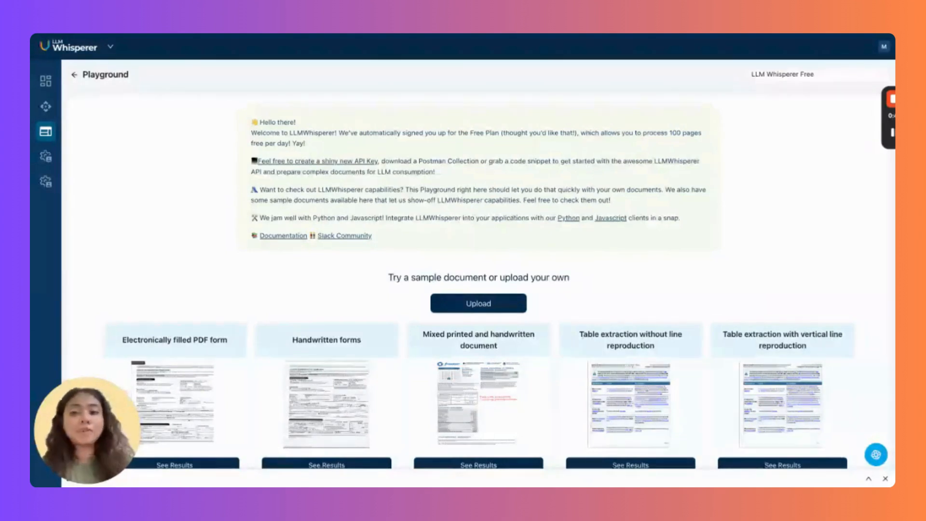
Upload resume 2.png, review its layout-preserving extracted text, and return to the Playground.
click(507, 311)
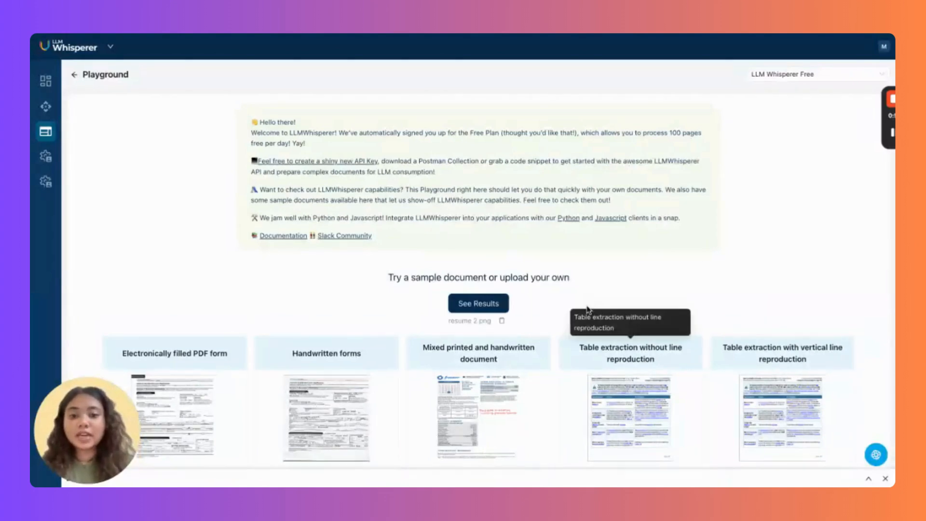
click(494, 304)
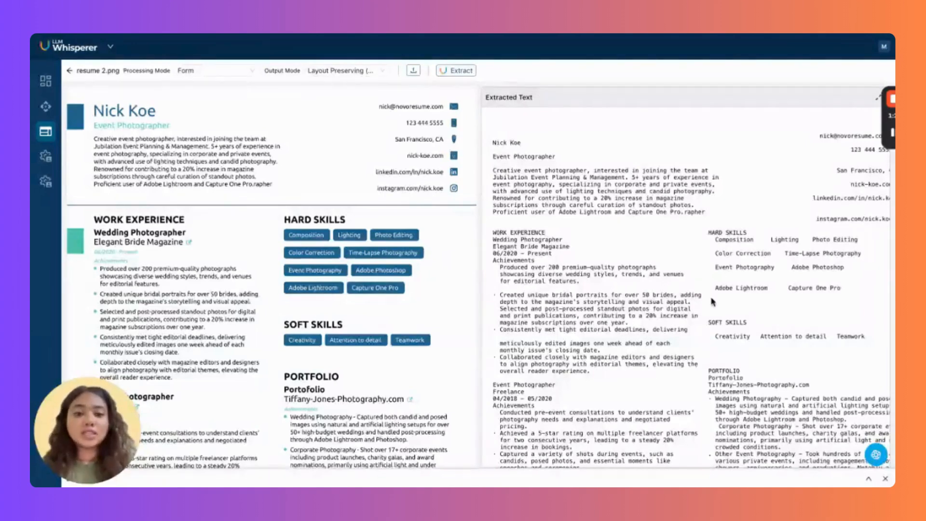
scroll(713, 297, down, 3)
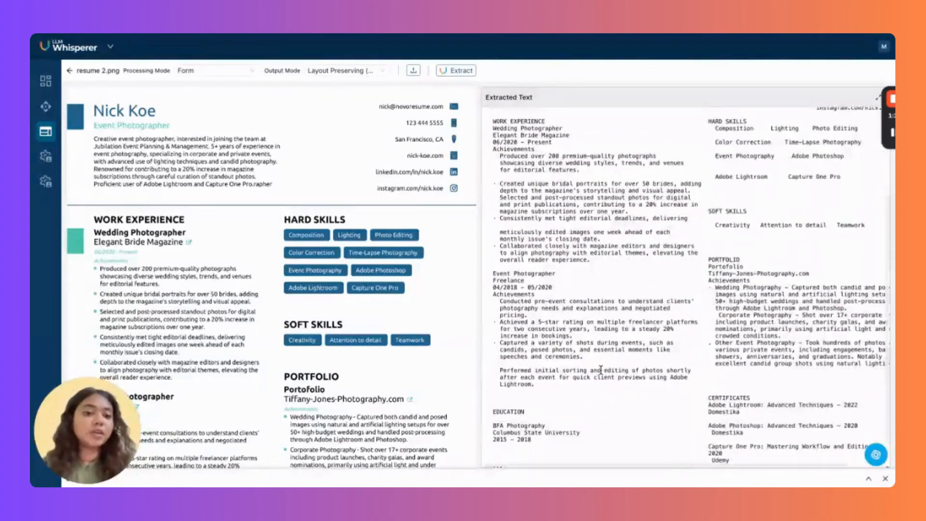
scroll(601, 369, down, 1)
scroll(598, 368, up, 10)
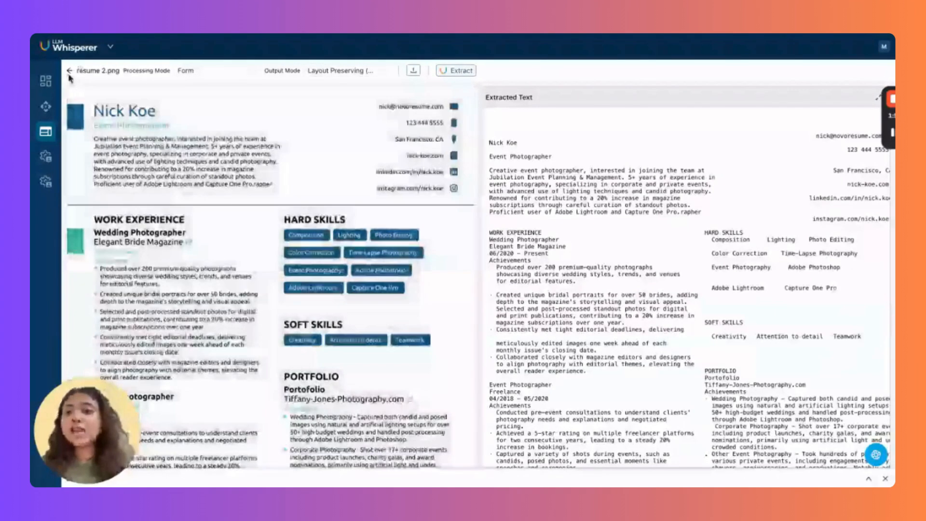
click(70, 71)
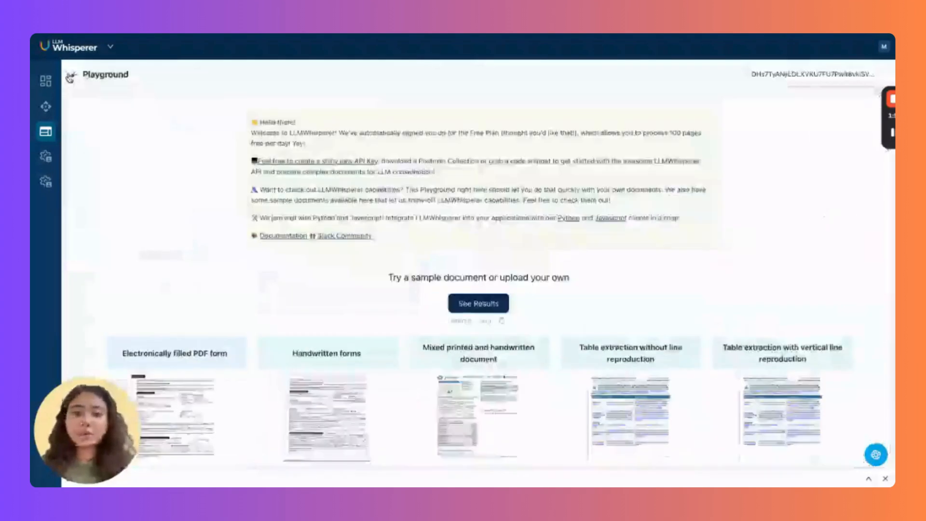
Replace resume 2.png with Academic_Advisor_CV_3.pdf and extract its text.
click(502, 321)
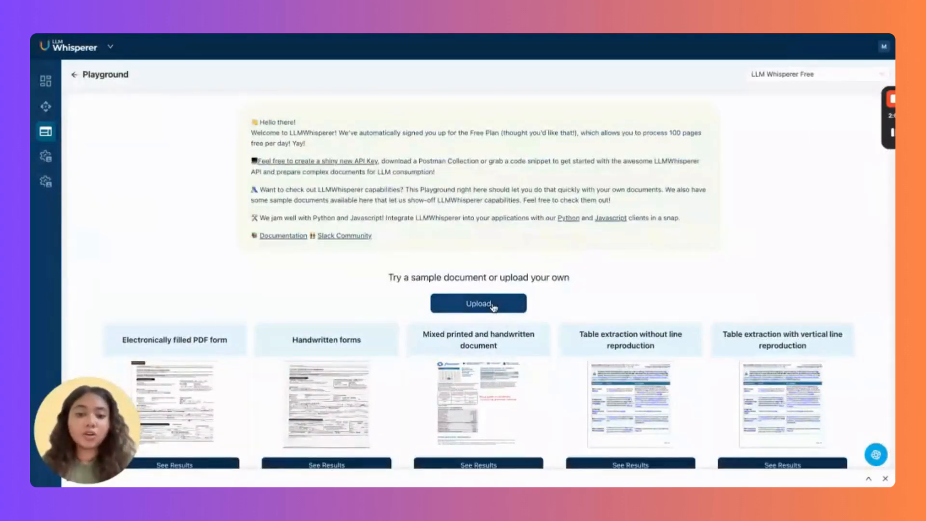
click(494, 308)
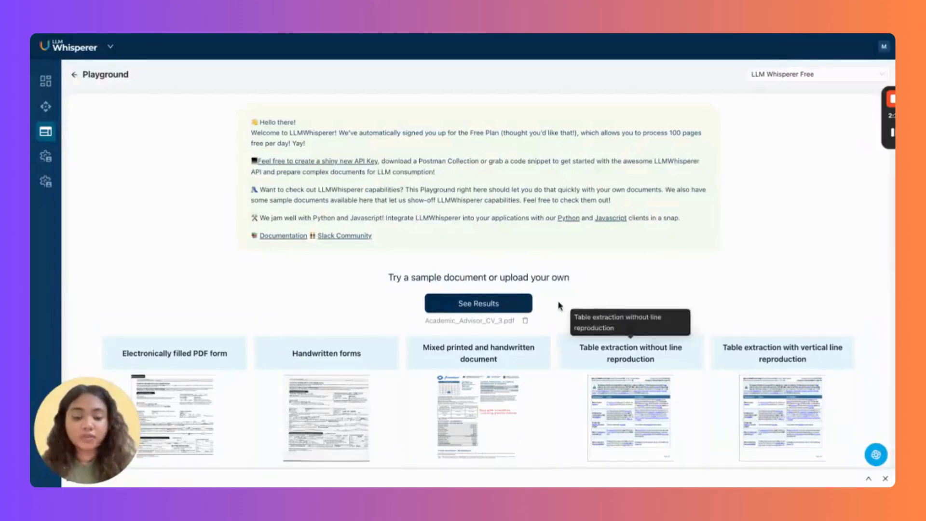
click(522, 306)
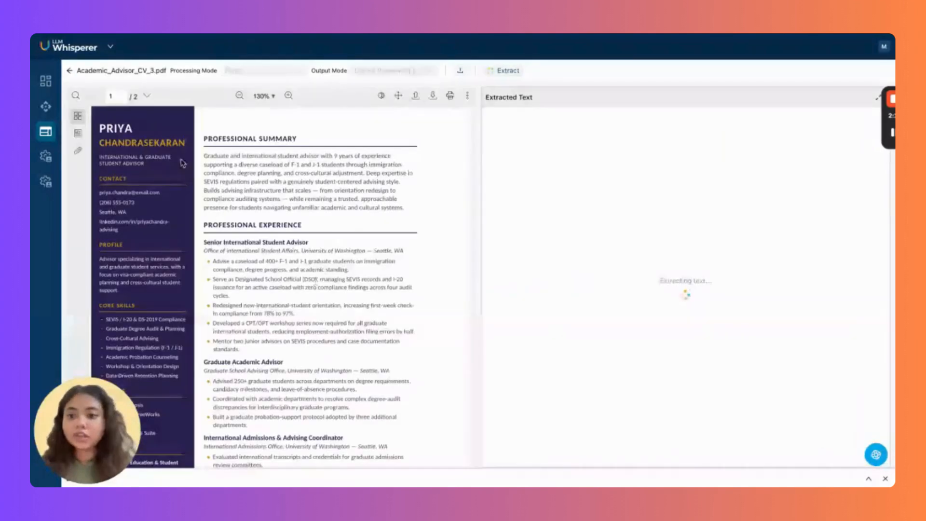
Review the two-page CV's extracted text, then return to the Playground.
scroll(293, 314, down, 4)
scroll(292, 314, down, 8)
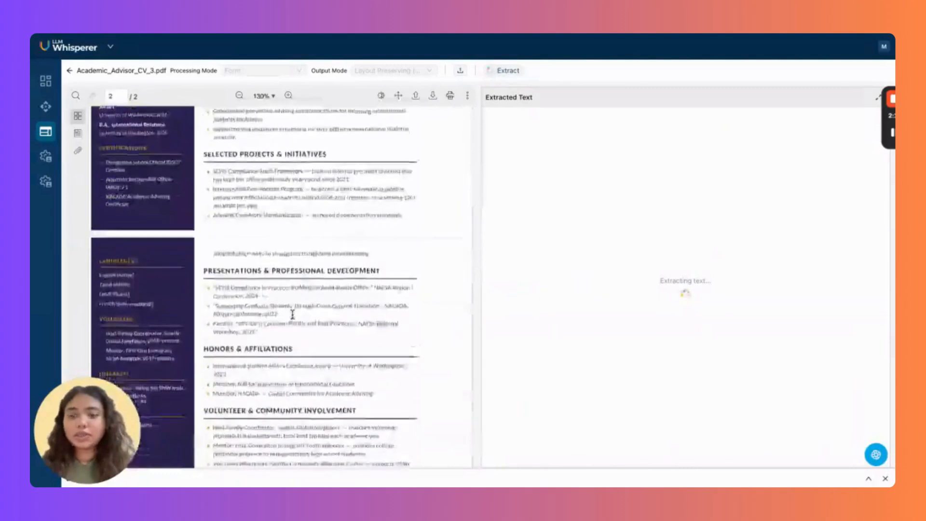
scroll(149, 140, up, 12)
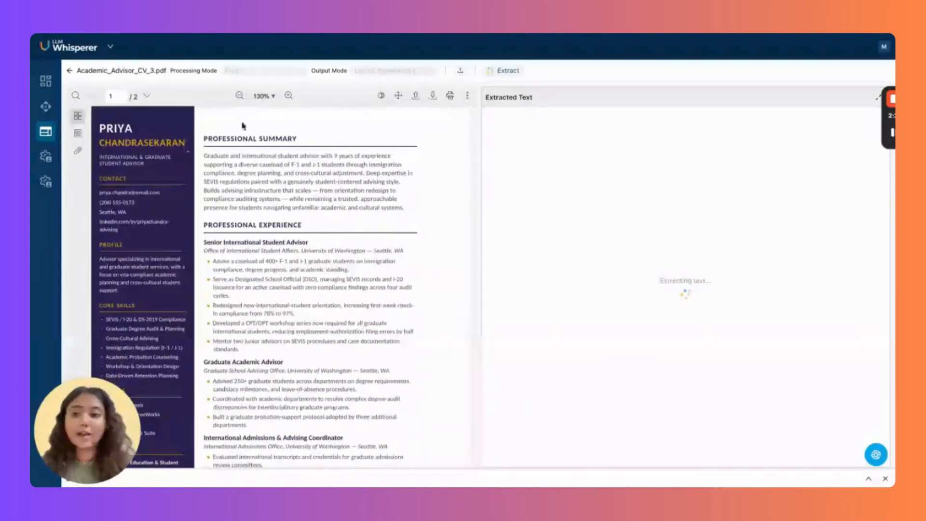
scroll(339, 415, down, 4)
scroll(339, 415, down, 9)
scroll(339, 415, up, 13)
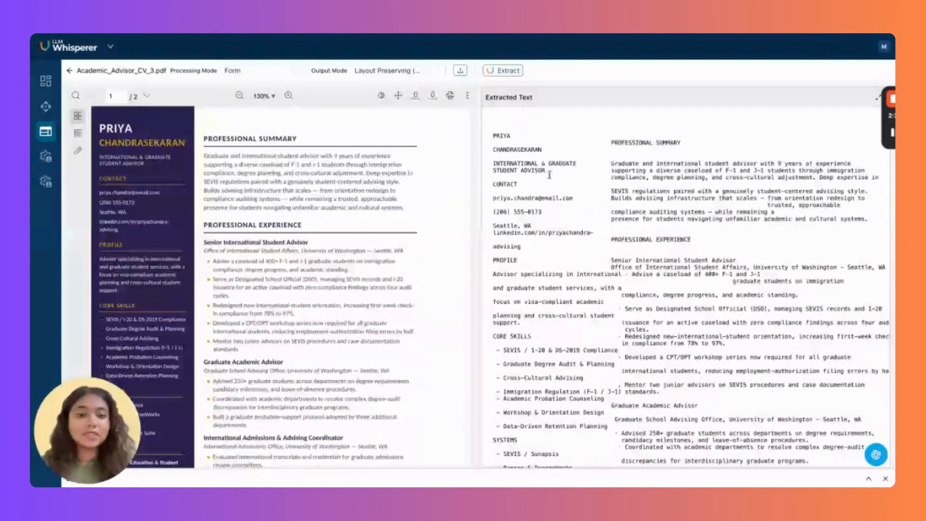
scroll(742, 354, right, 1)
scroll(743, 354, down, 15)
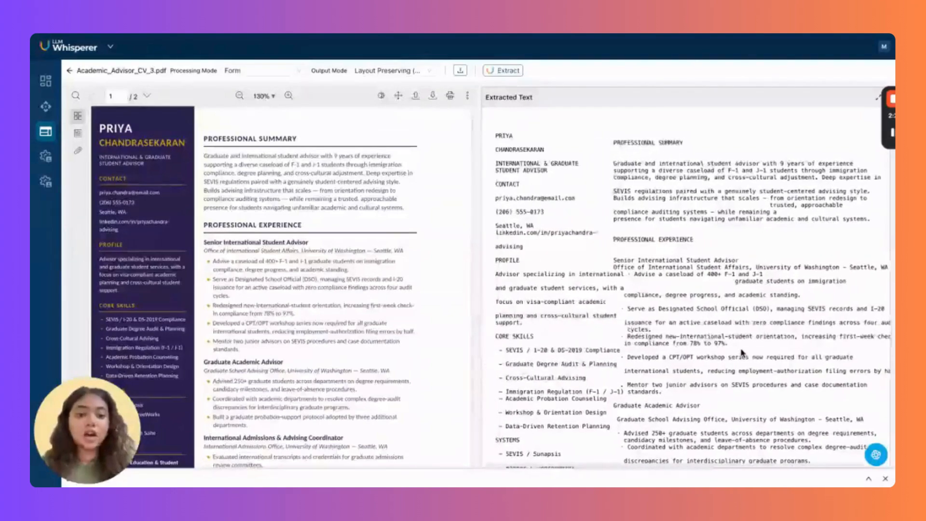
scroll(685, 284, down, 3)
scroll(682, 283, up, 1)
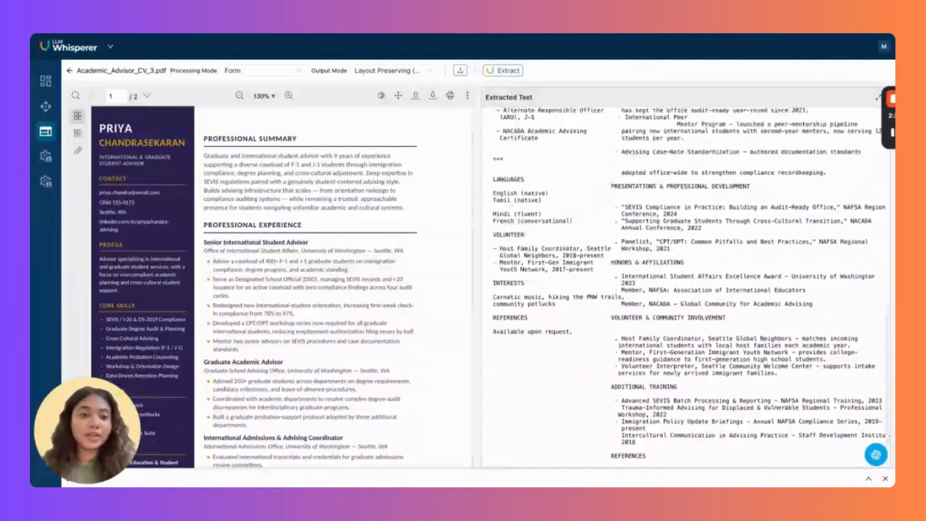
click(70, 70)
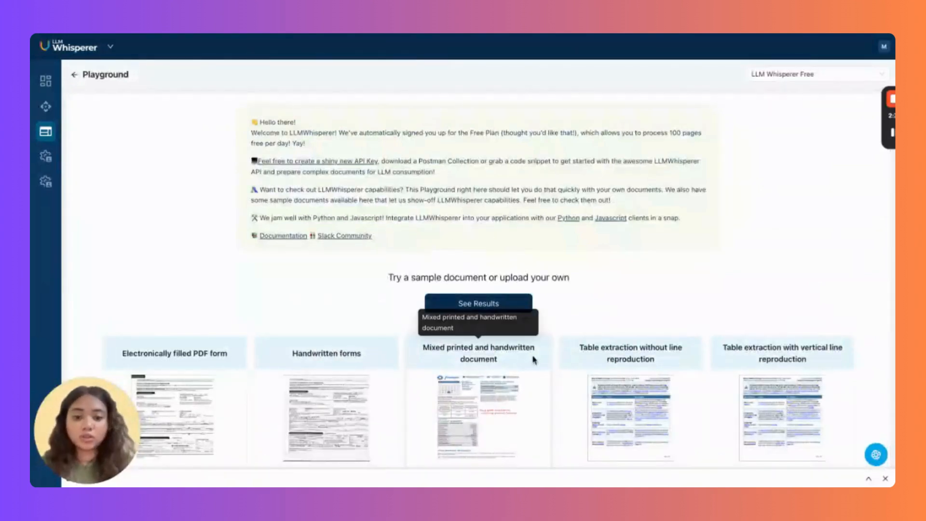
View and review the Handwritten forms loan application extraction, then return to the Playground.
scroll(848, 318, down, 5)
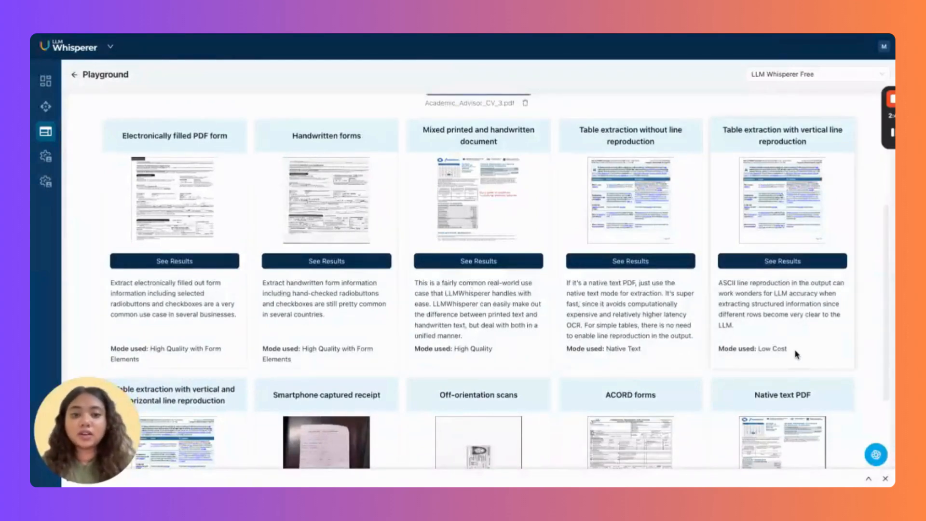
scroll(796, 354, down, 2)
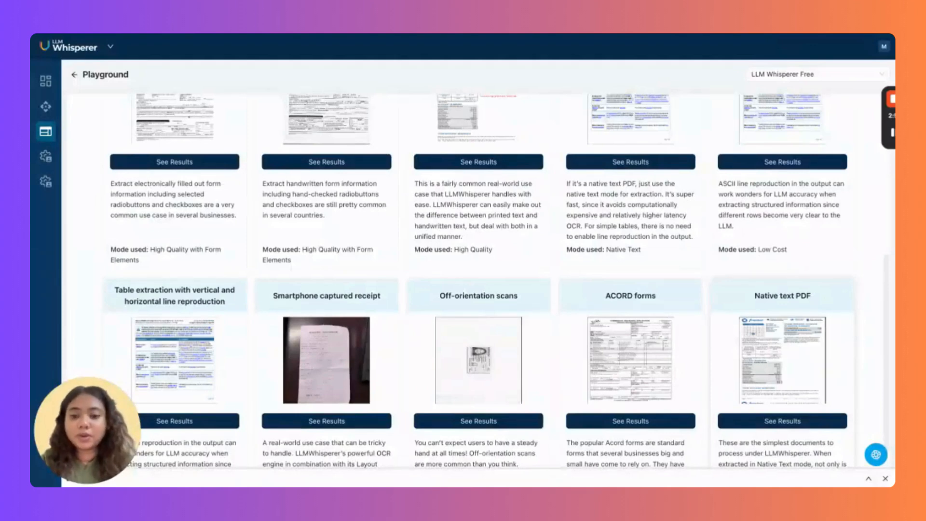
scroll(371, 234, up, 2)
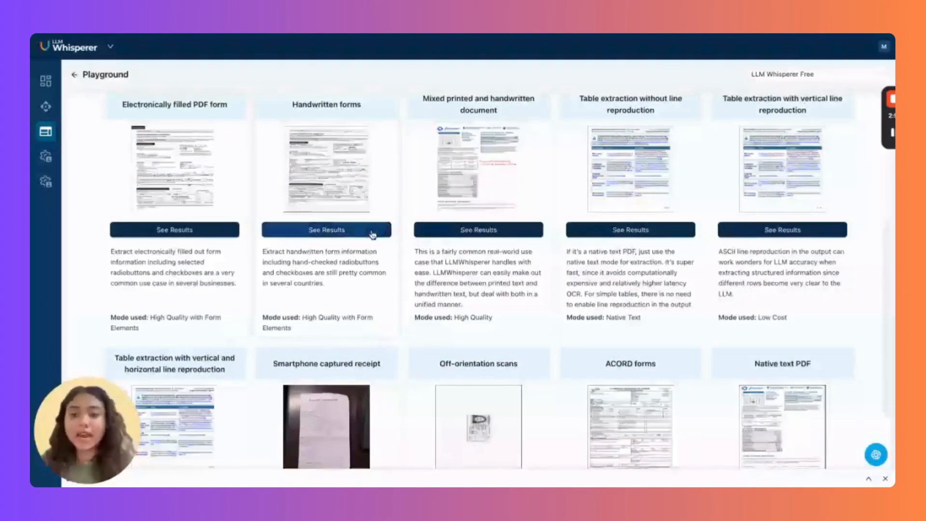
click(371, 233)
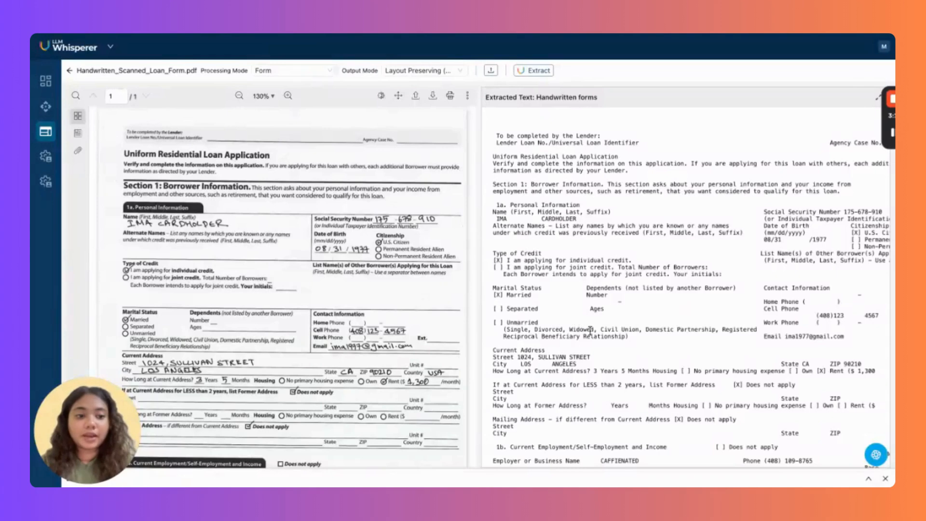
scroll(589, 330, right, 5)
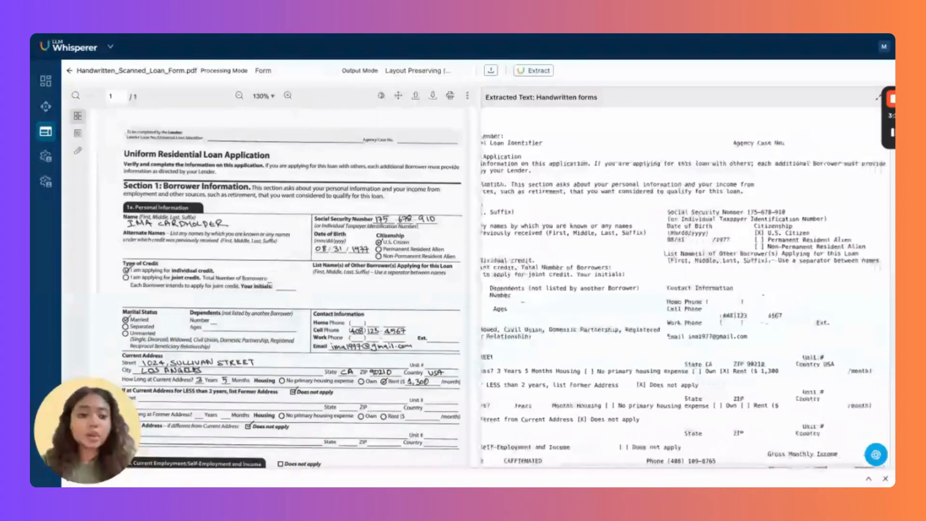
scroll(643, 347, left, 5)
scroll(643, 347, down, 3)
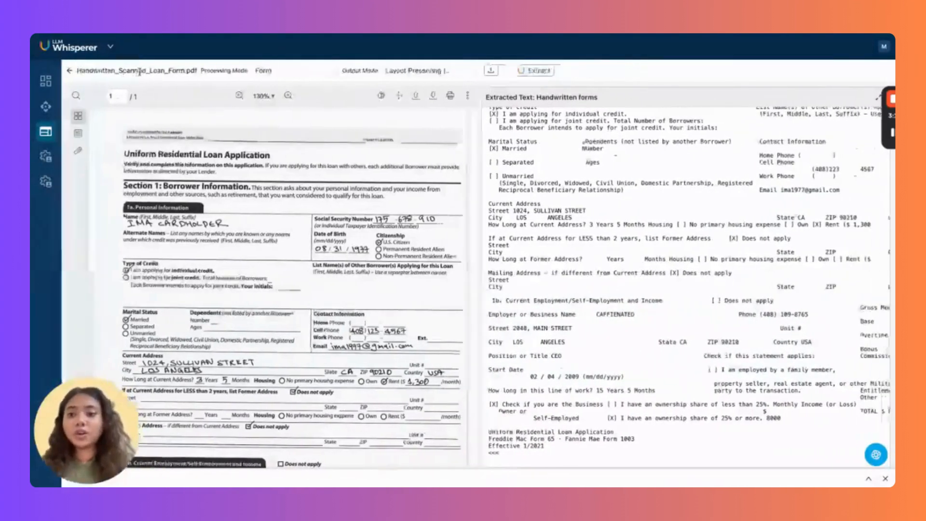
click(70, 70)
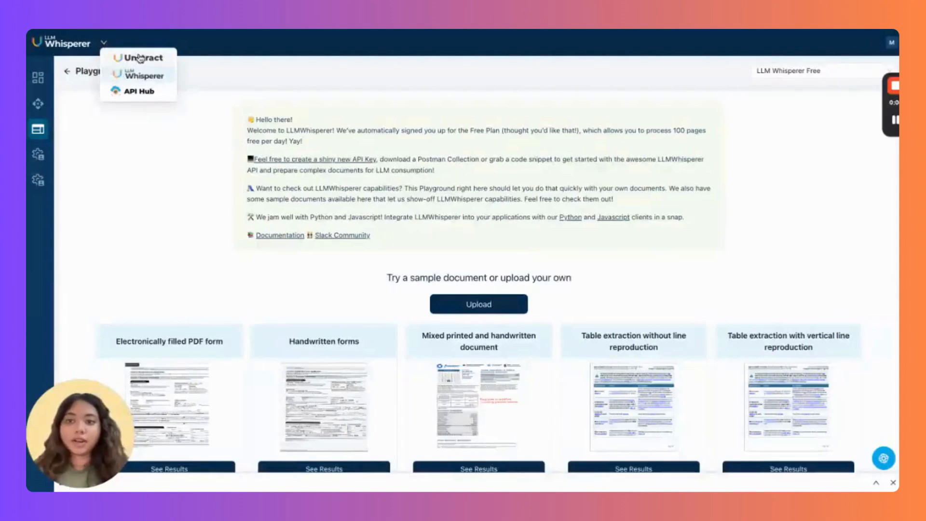
Switch to Unstract, look over the Dashboard usage metrics, and open the LLMs settings page.
click(144, 59)
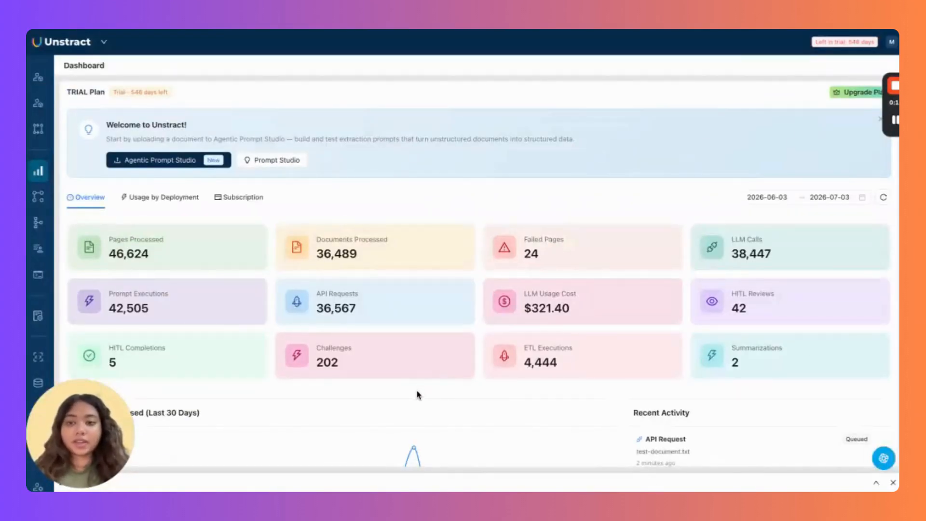
scroll(416, 389, down, 1)
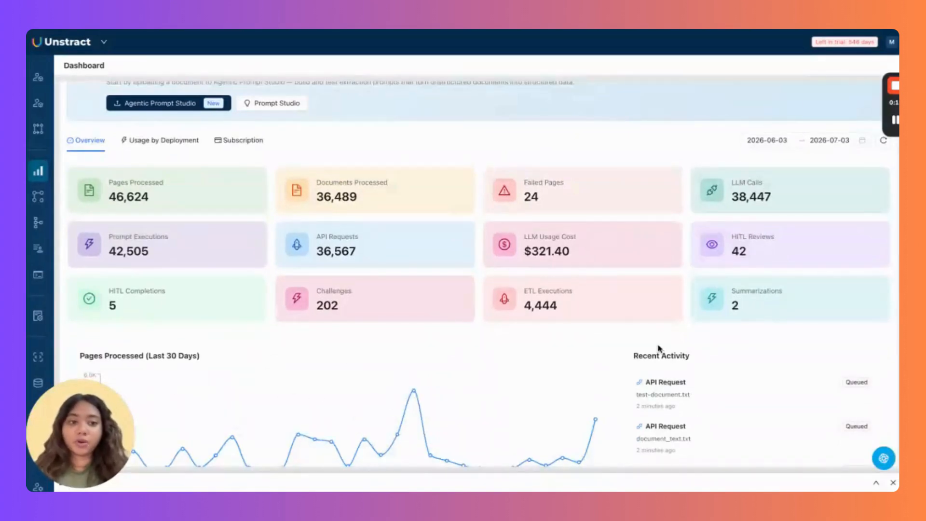
scroll(656, 347, down, 4)
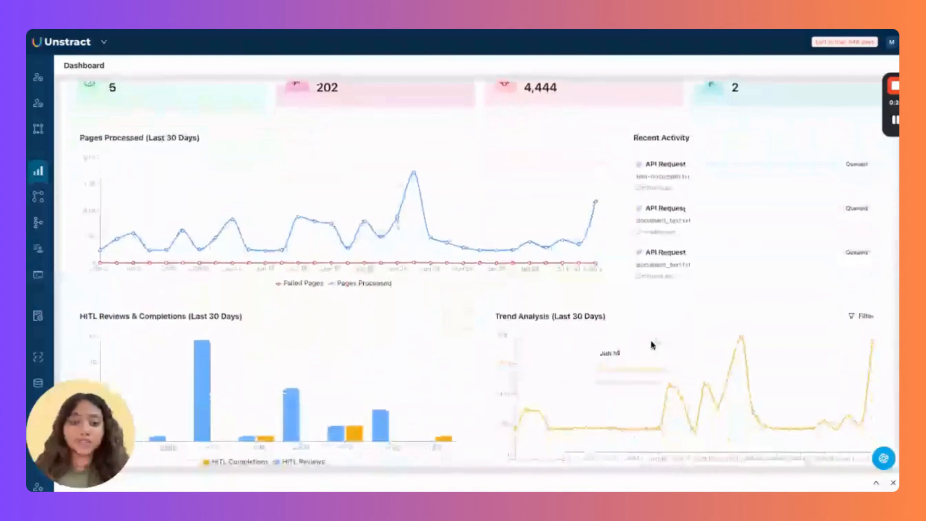
mouse_move(132, 215)
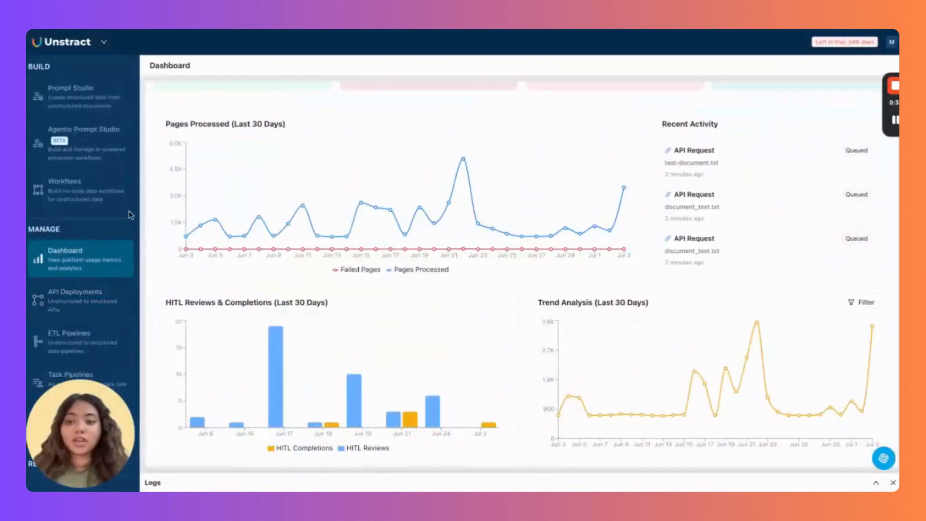
scroll(119, 232, down, 6)
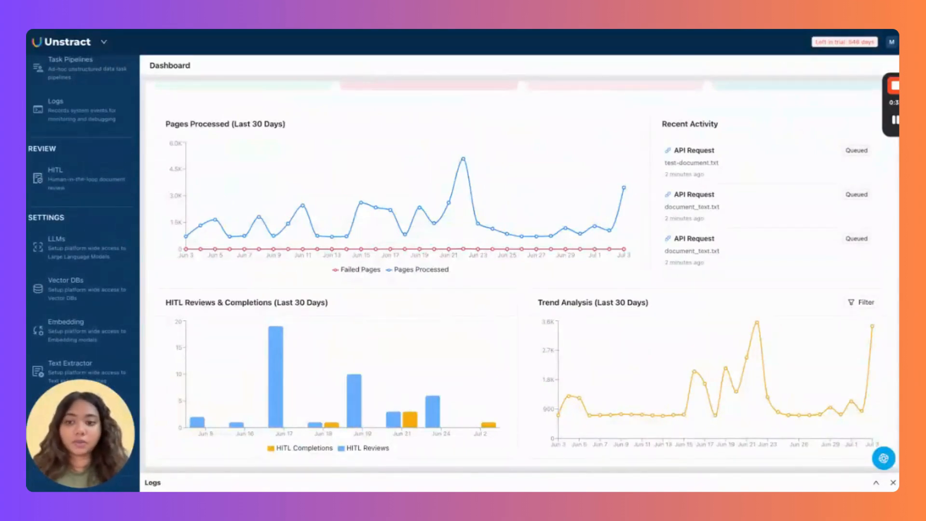
click(90, 248)
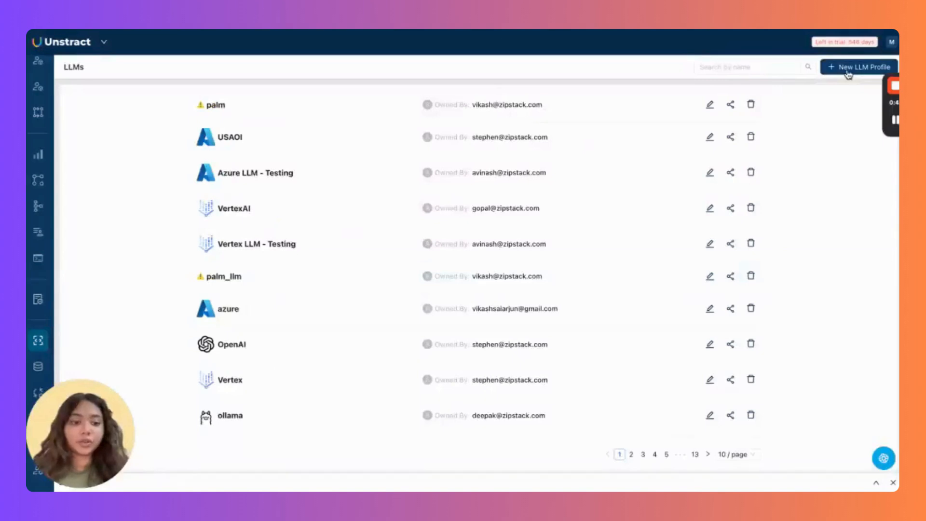
Browse the Add LLM and Add Text Extractor choosers without adding any, ending on Text Extractor settings.
click(849, 72)
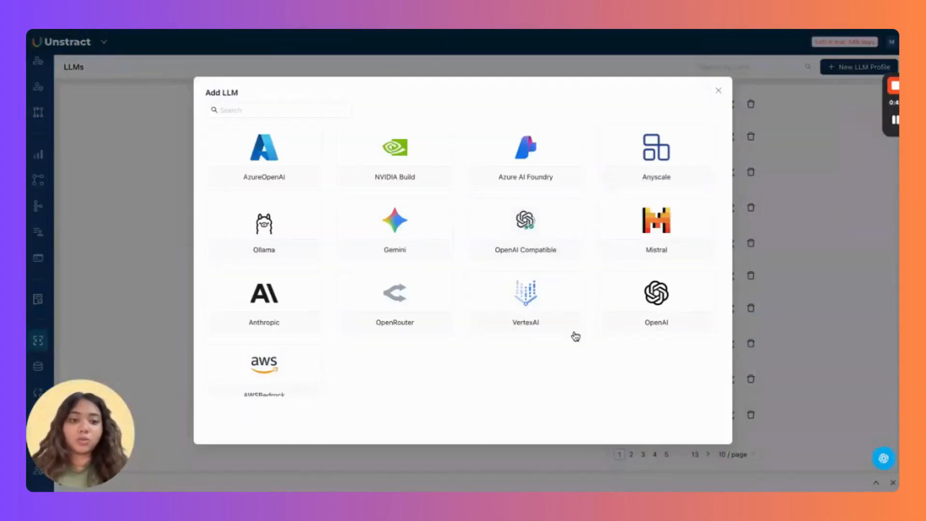
click(721, 91)
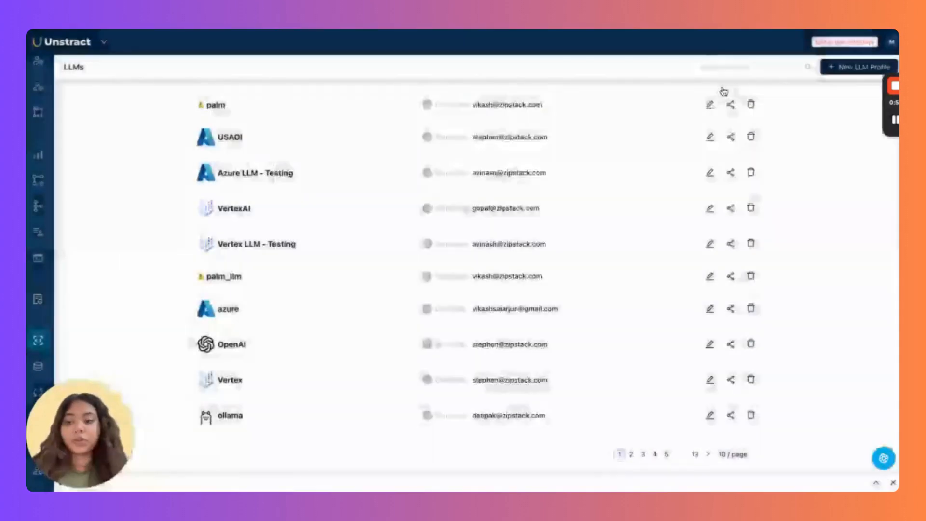
mouse_move(67, 302)
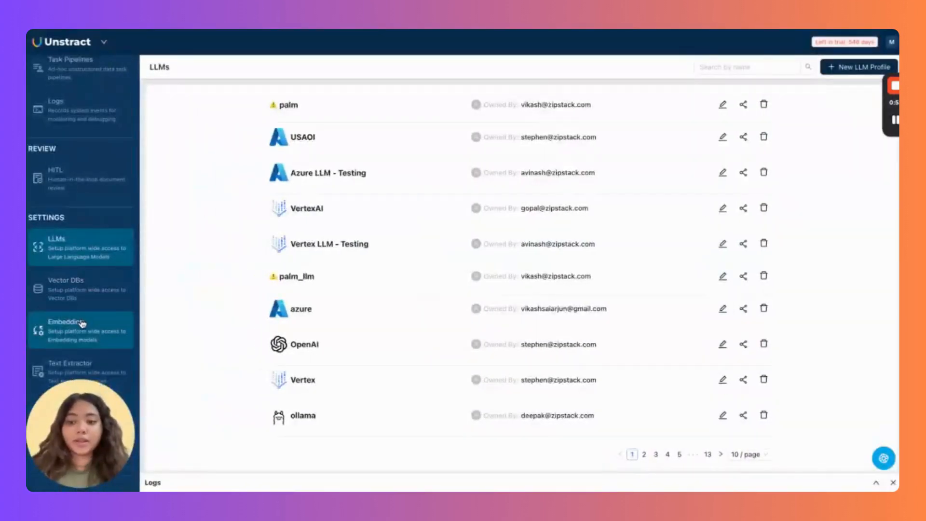
click(98, 365)
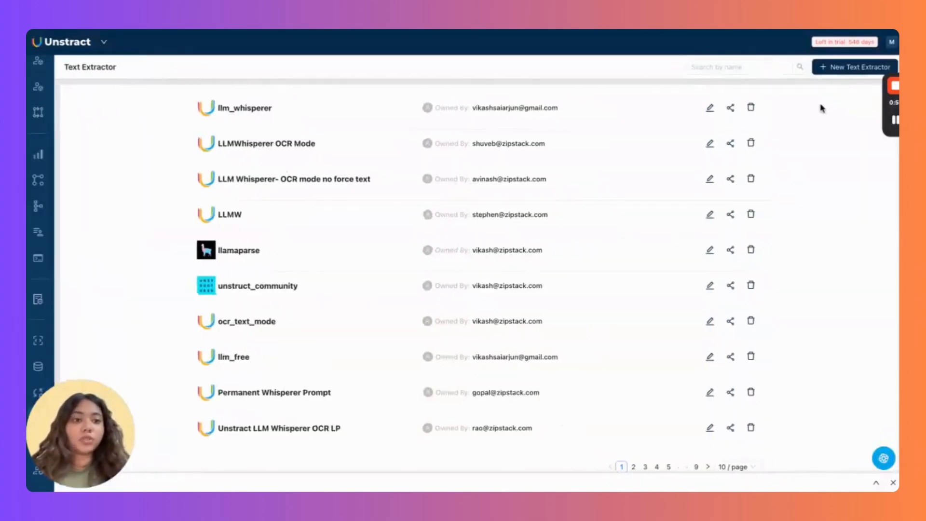
click(822, 67)
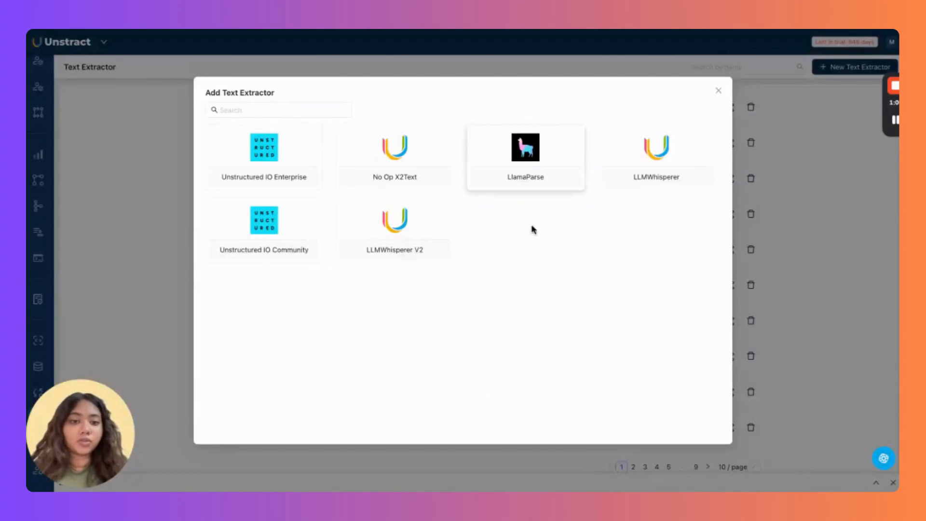
click(718, 91)
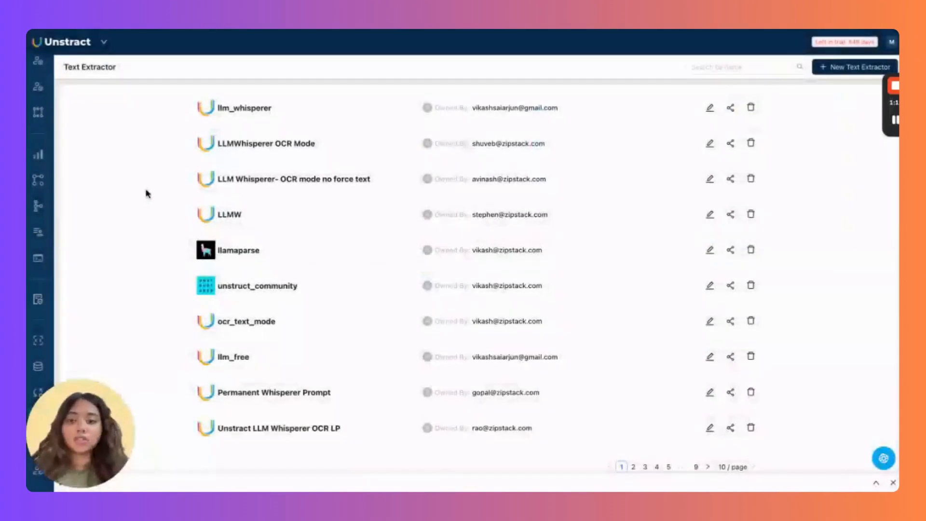
mouse_move(45, 232)
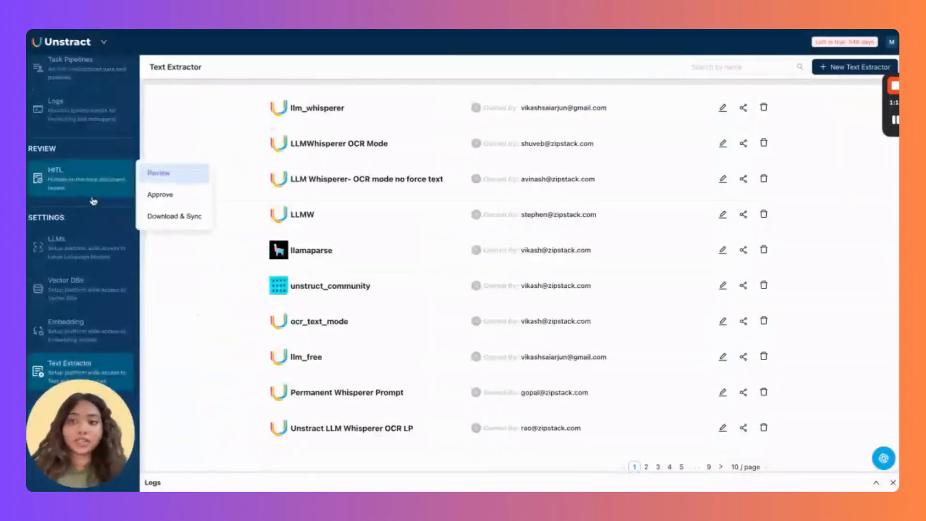
scroll(93, 200, up, 4)
scroll(93, 201, up, 3)
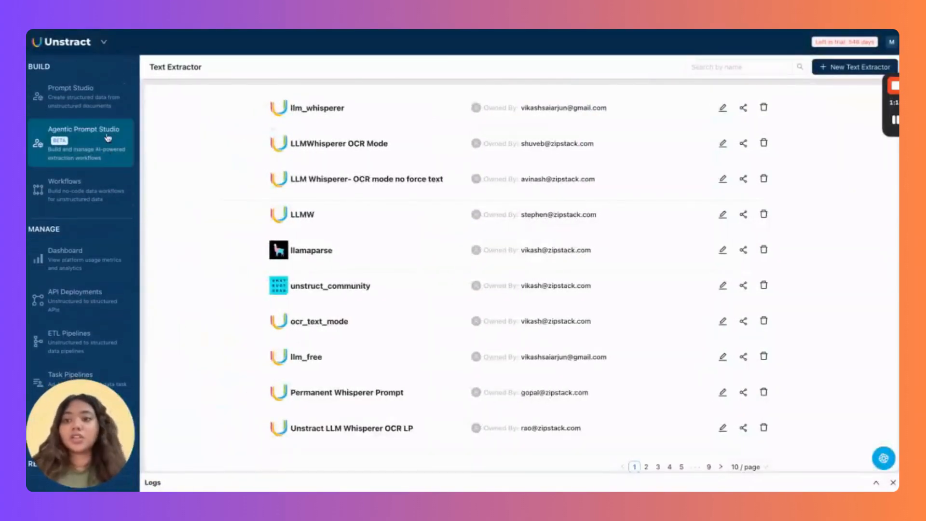
Search Prompt Studio for 're', open the Resume Extractor project, and check its document list.
click(92, 108)
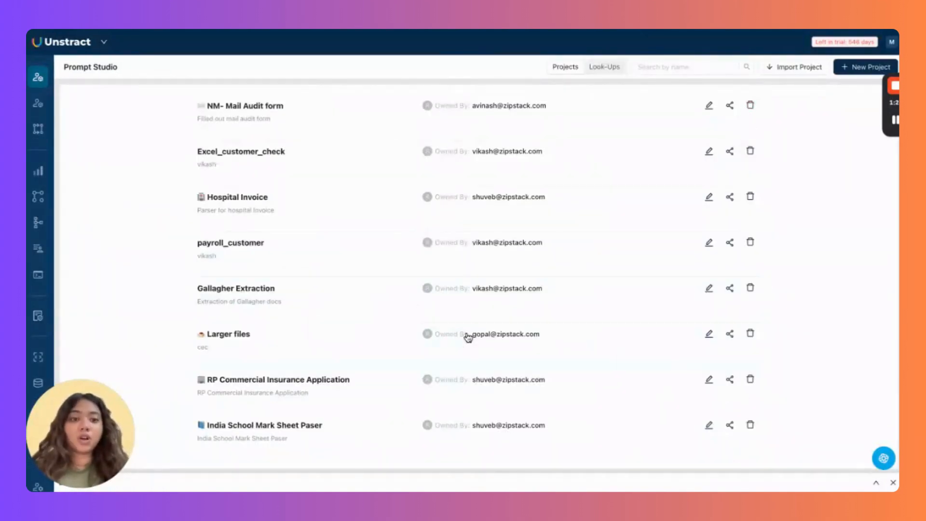
click(665, 70)
text(resume extractor)
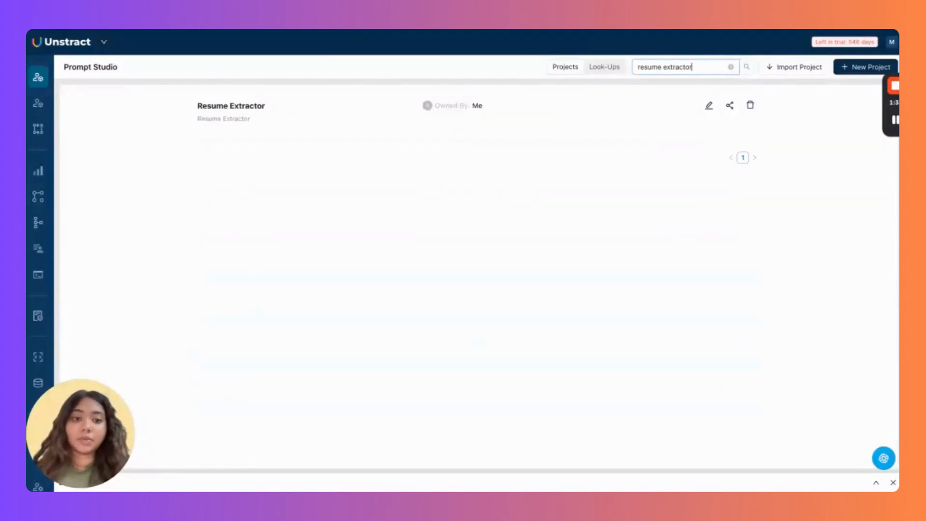
click(247, 108)
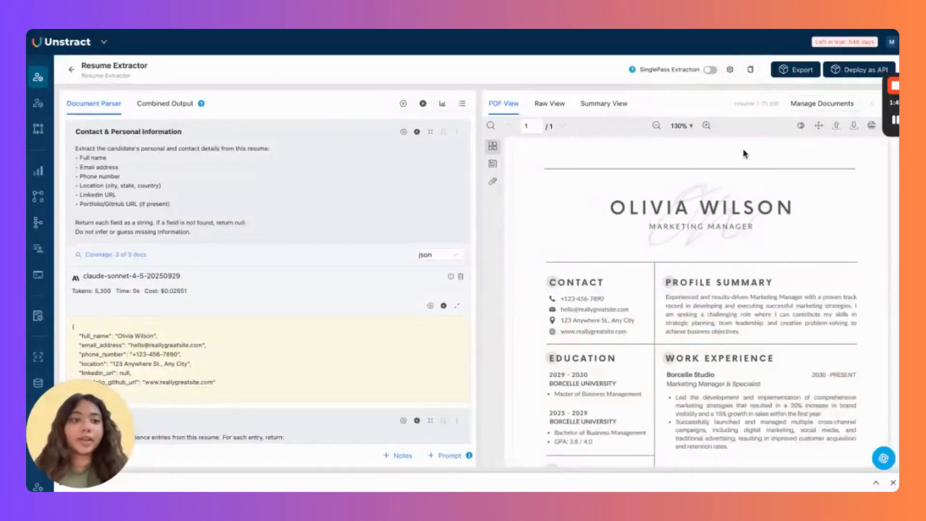
click(805, 106)
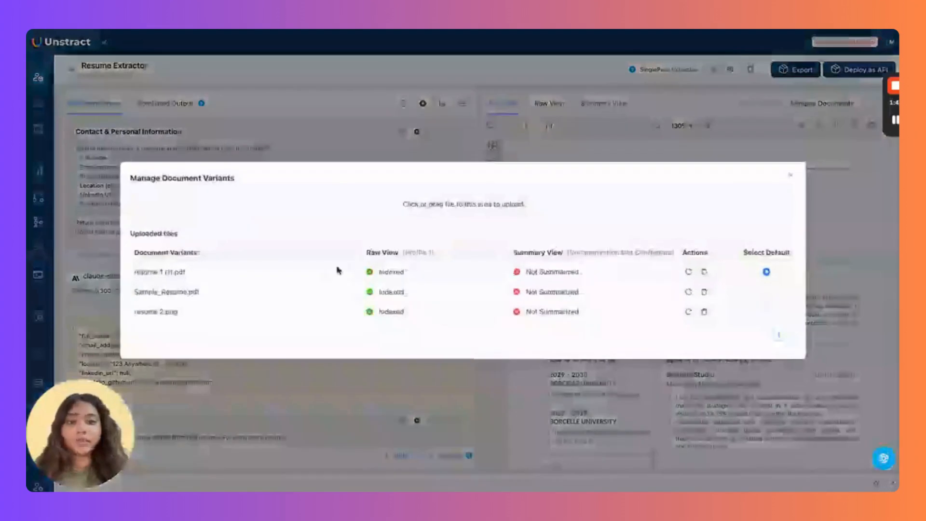
click(792, 175)
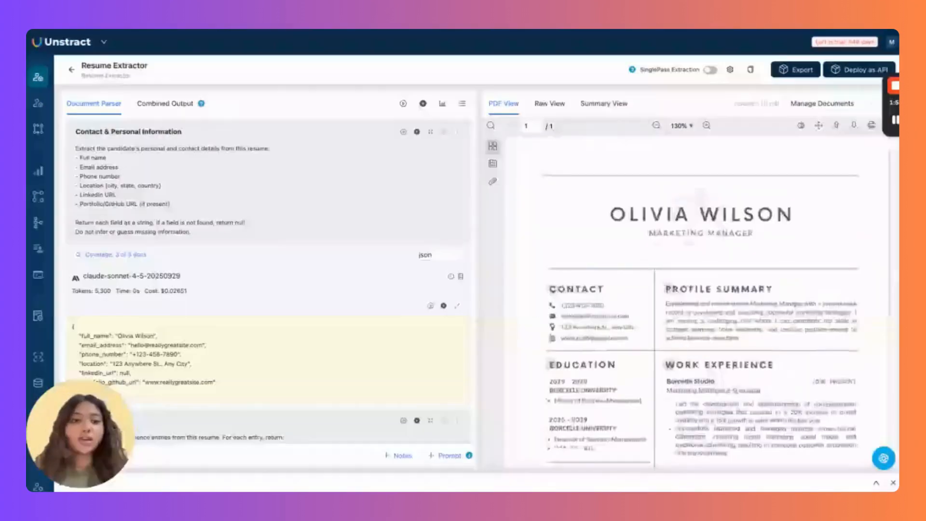
scroll(816, 303, down, 5)
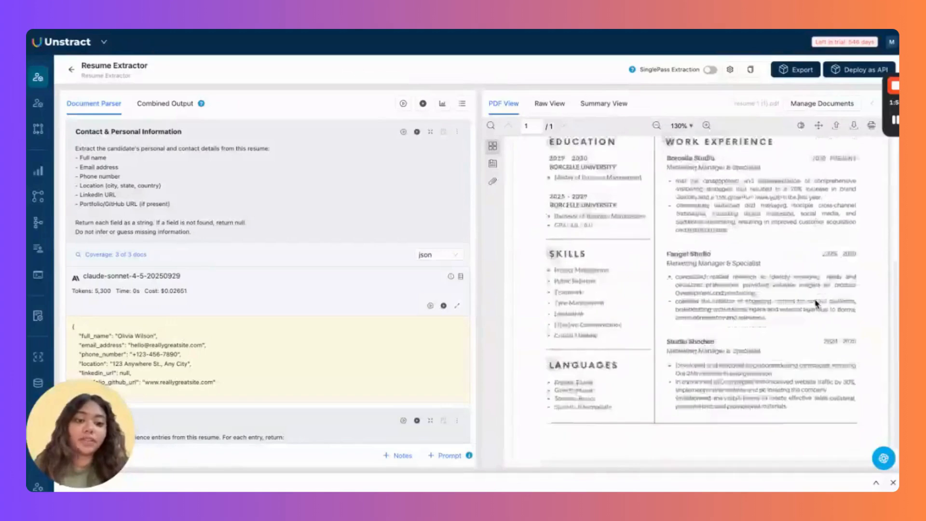
Make Sample_Resume.pdf, then resume 2.png, the default document, and open project settings.
scroll(687, 311, up, 5)
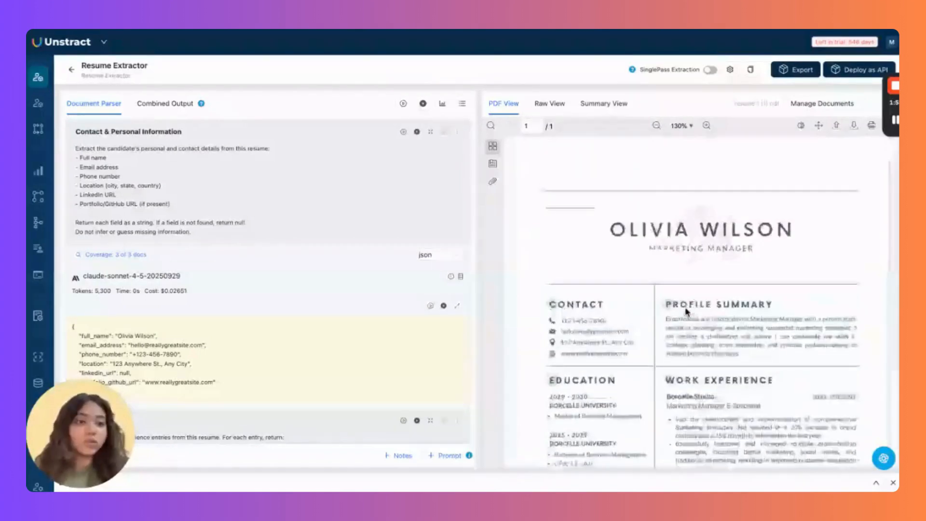
click(836, 102)
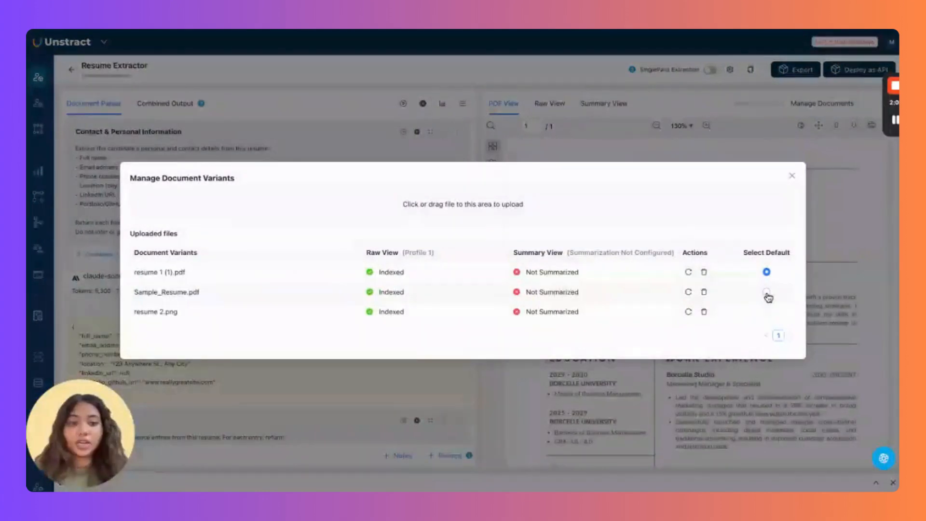
click(767, 293)
click(793, 177)
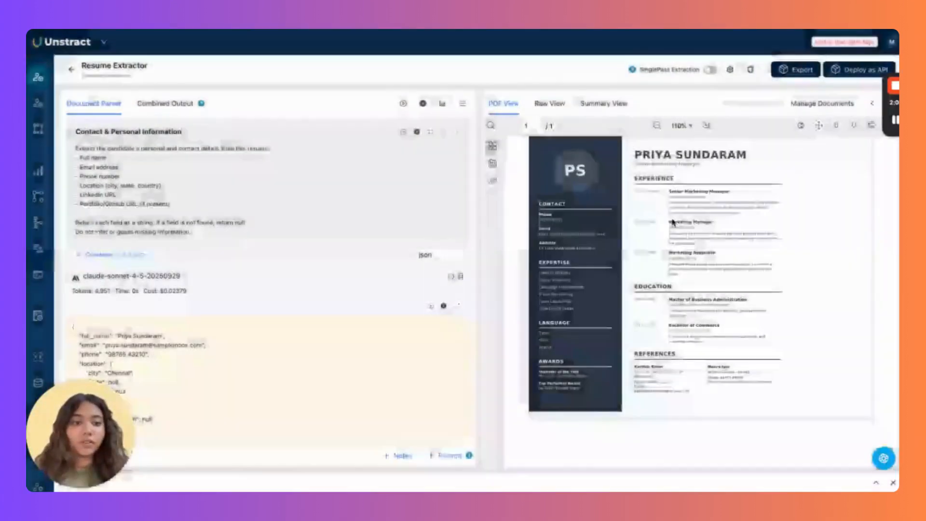
click(844, 105)
click(766, 313)
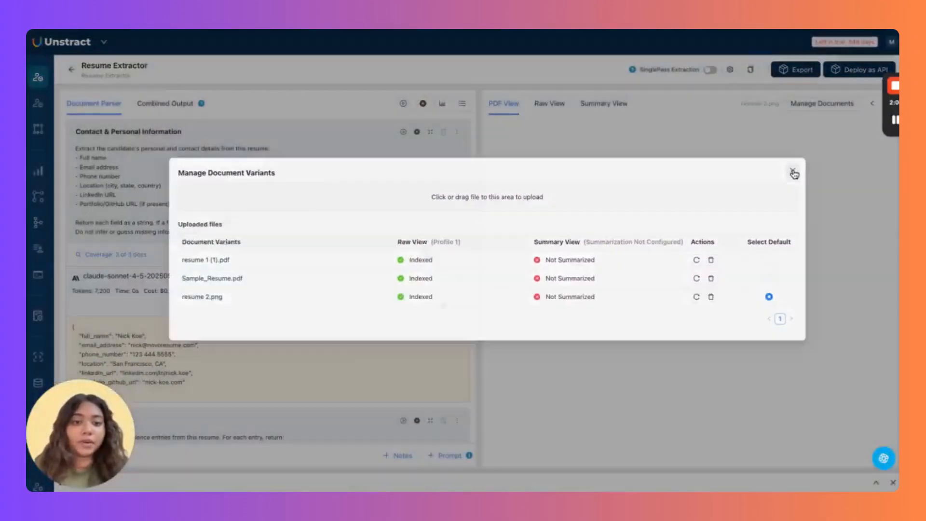
click(792, 176)
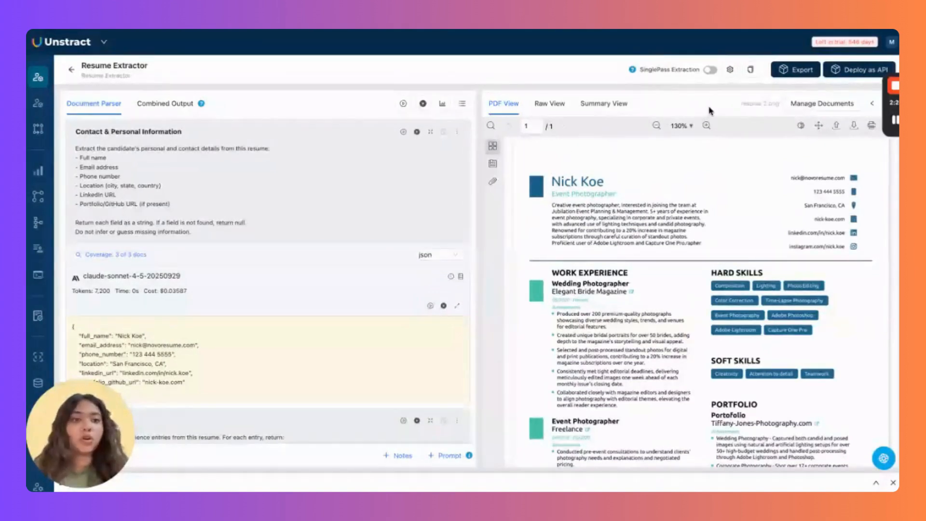
click(731, 71)
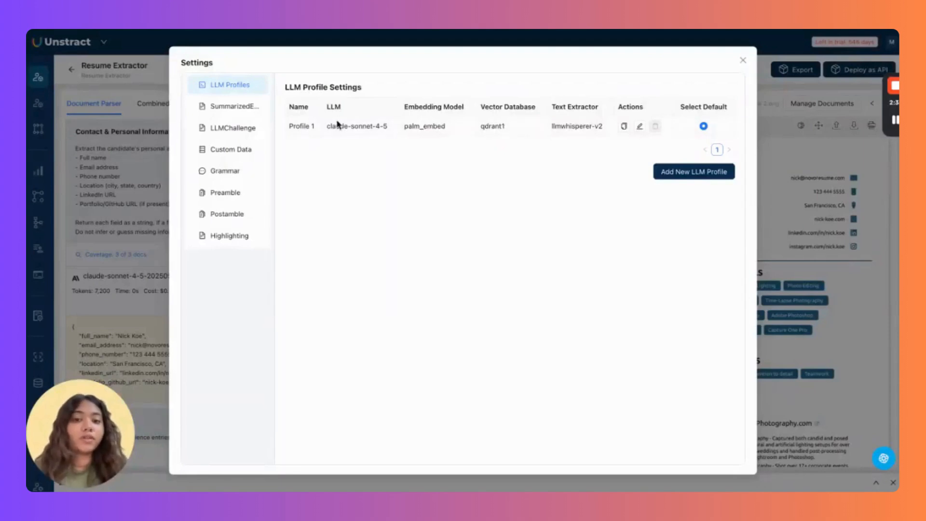
click(742, 60)
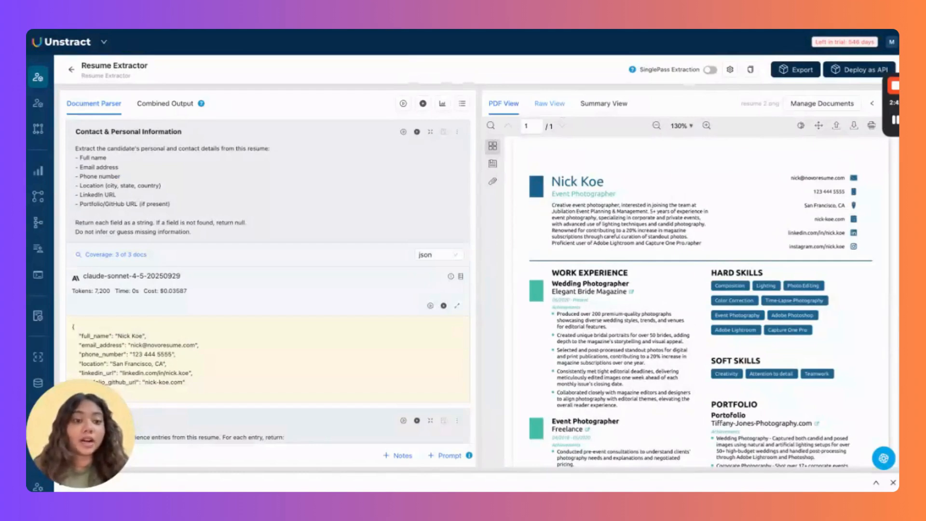
click(549, 103)
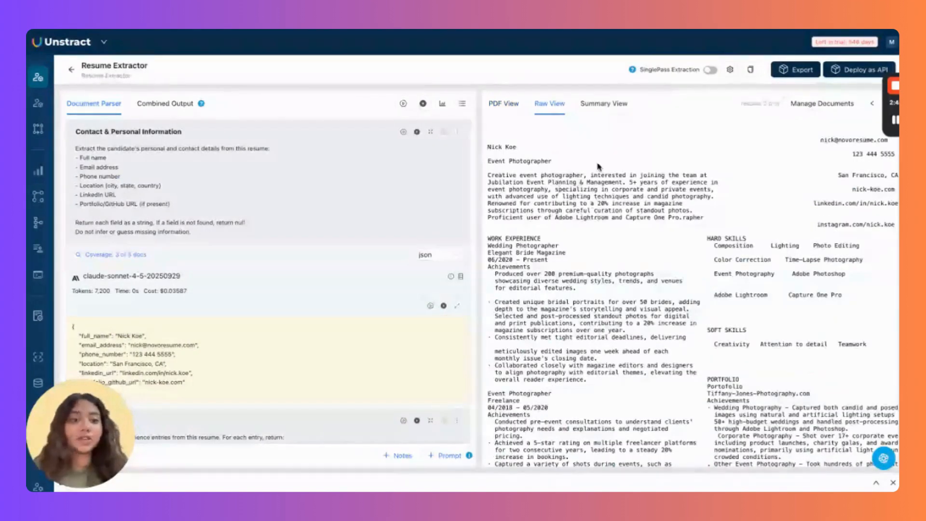
scroll(839, 297, right, 1)
scroll(839, 298, left, 1)
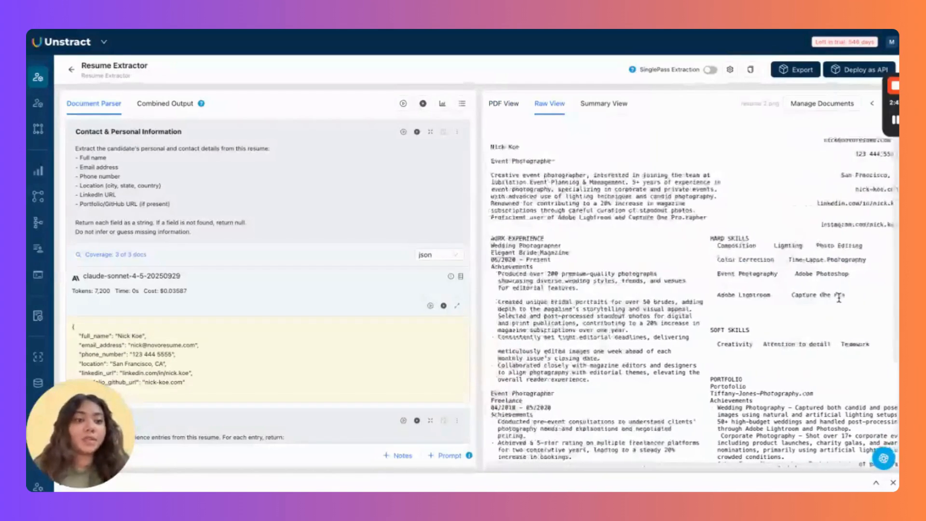
scroll(710, 303, down, 5)
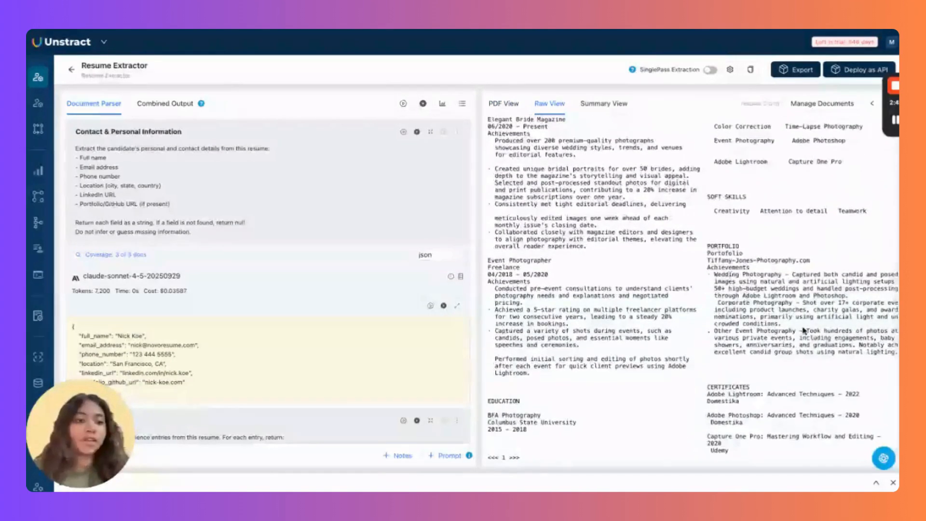
scroll(804, 331, up, 5)
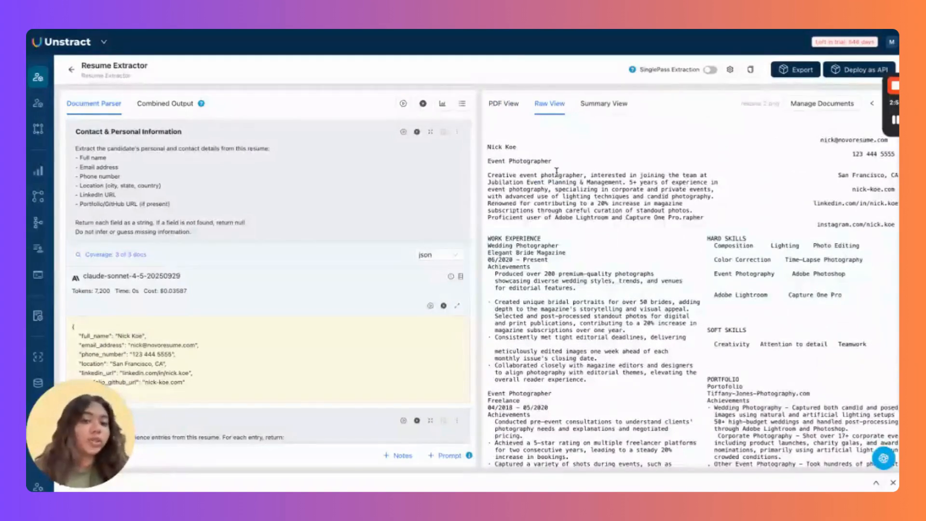
click(504, 105)
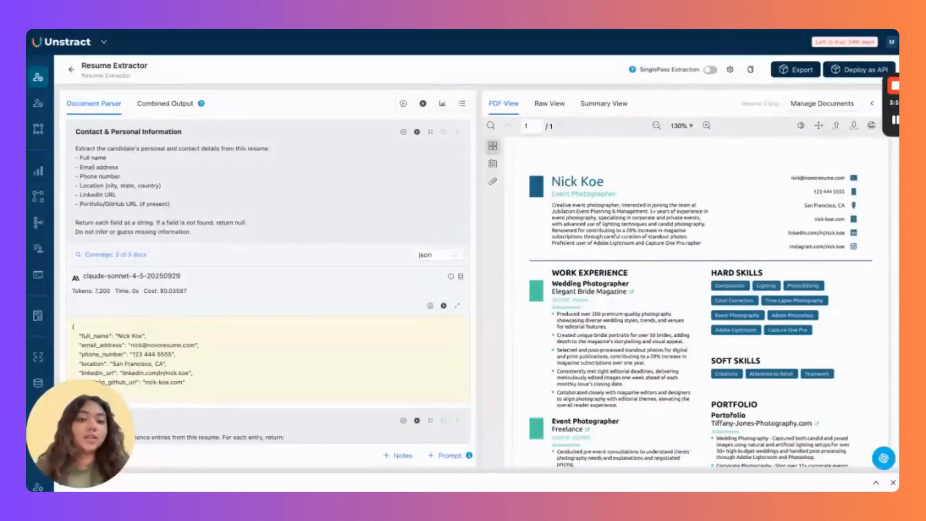
click(313, 162)
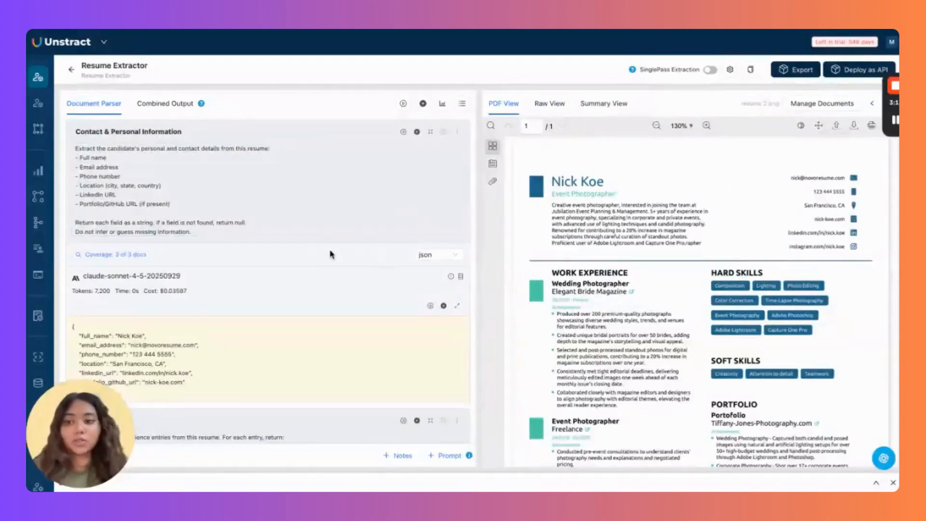
scroll(327, 264, down, 1)
scroll(327, 265, up, 1)
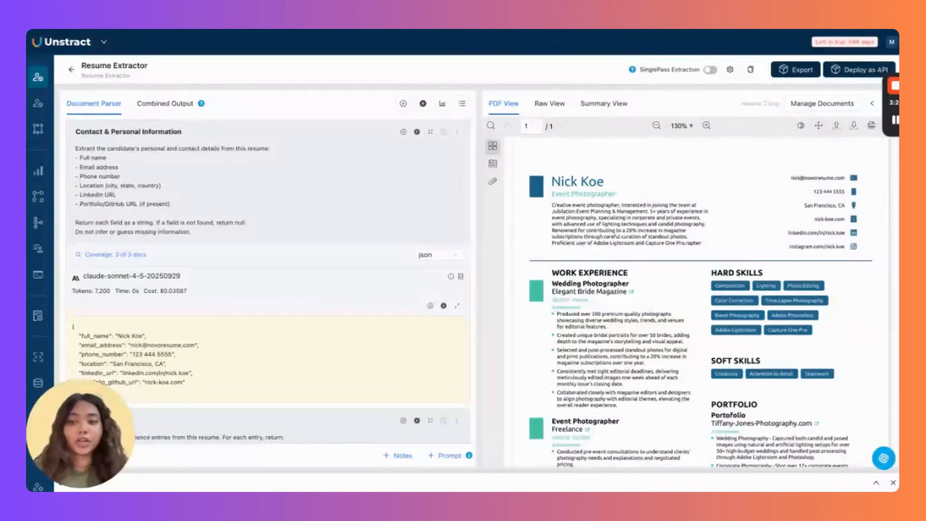
click(434, 262)
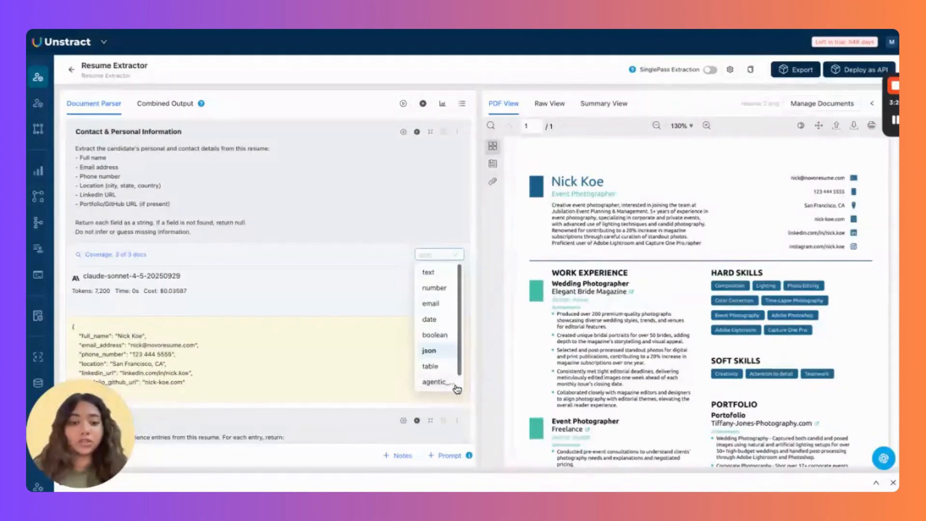
click(378, 288)
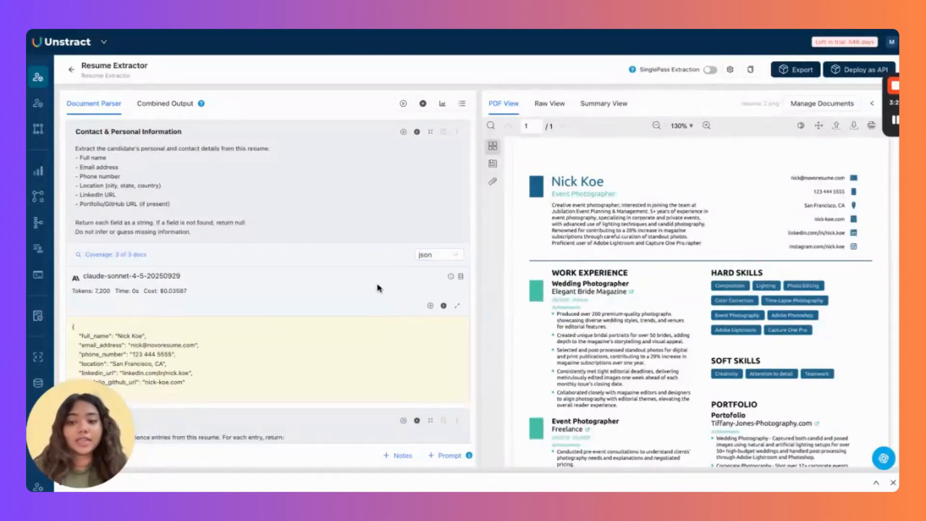
scroll(379, 288, down, 2)
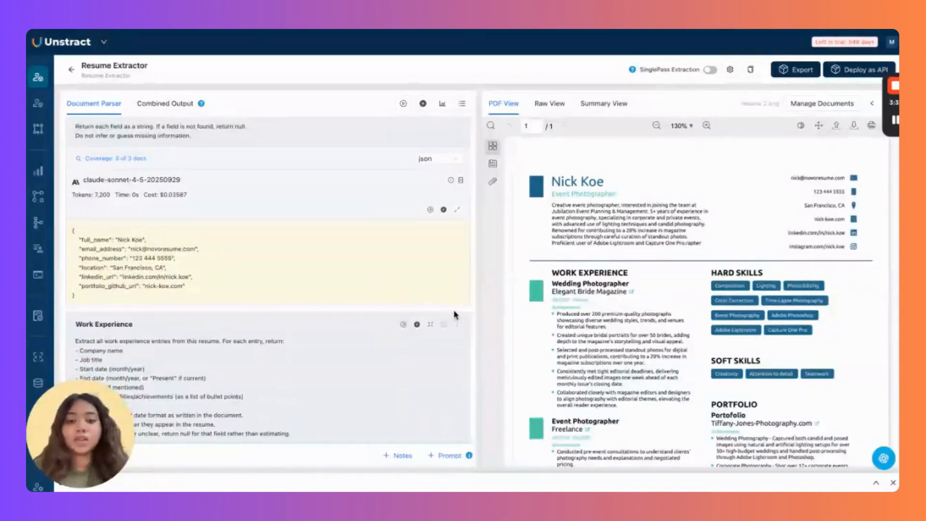
scroll(454, 311, down, 3)
scroll(453, 311, up, 5)
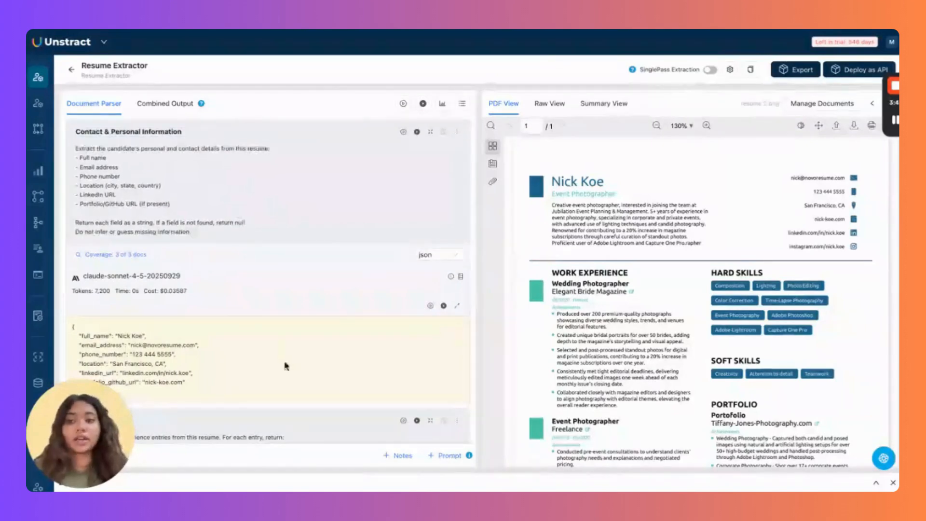
scroll(337, 316, down, 1)
scroll(337, 316, down, 3)
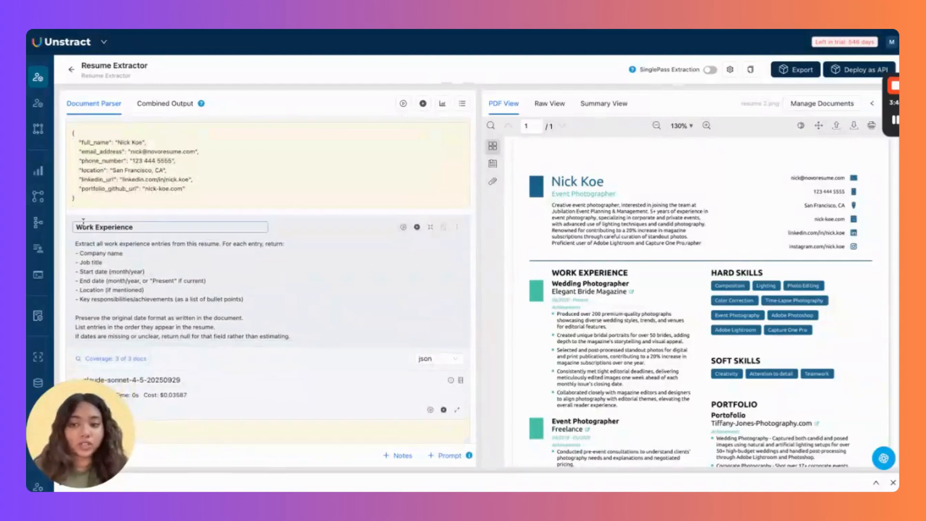
scroll(340, 383, down, 2)
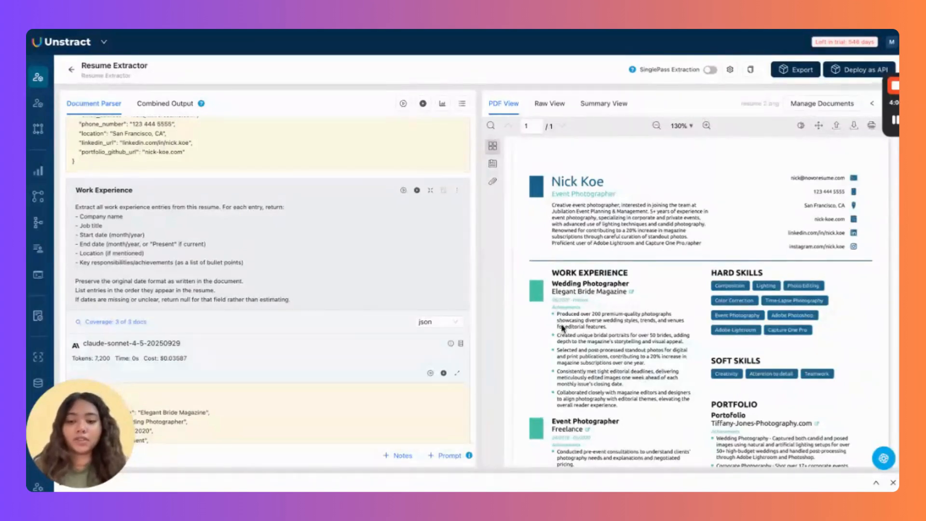
scroll(342, 341, down, 10)
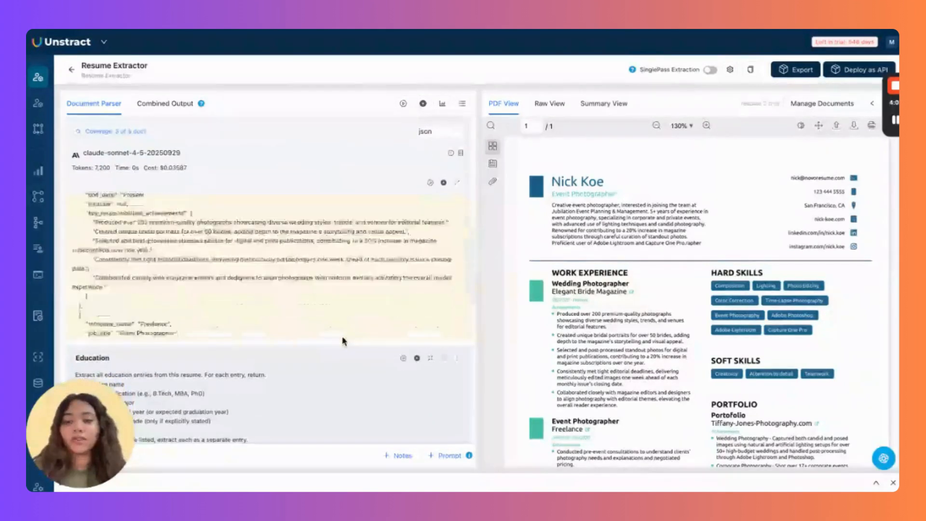
scroll(472, 383, down, 5)
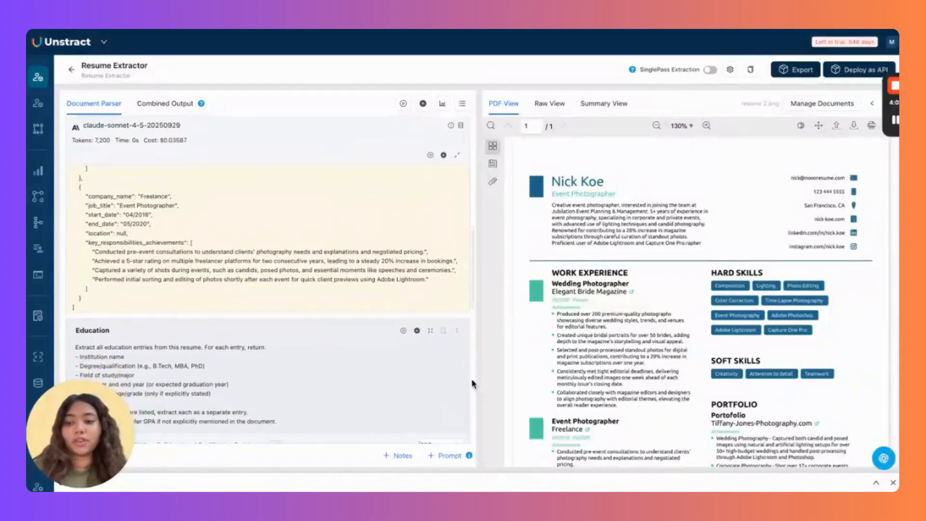
scroll(471, 384, down, 1)
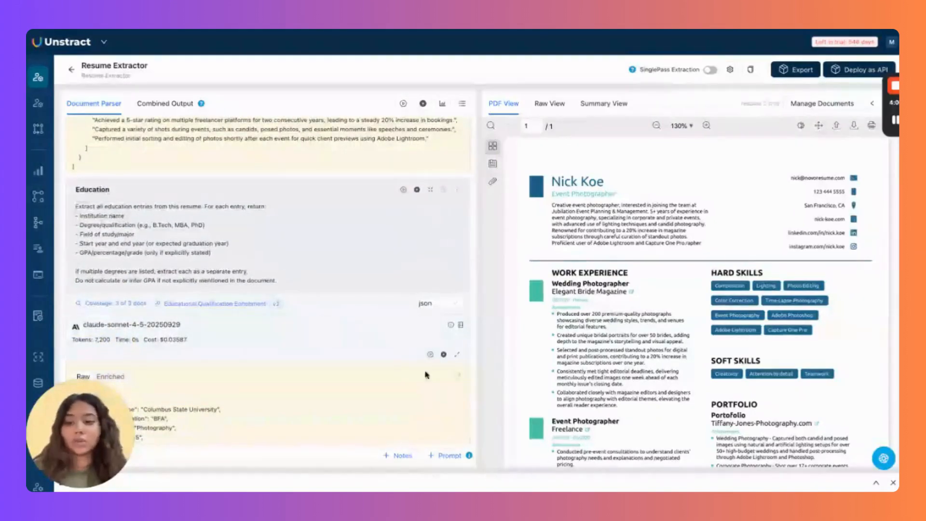
scroll(470, 374, down, 10)
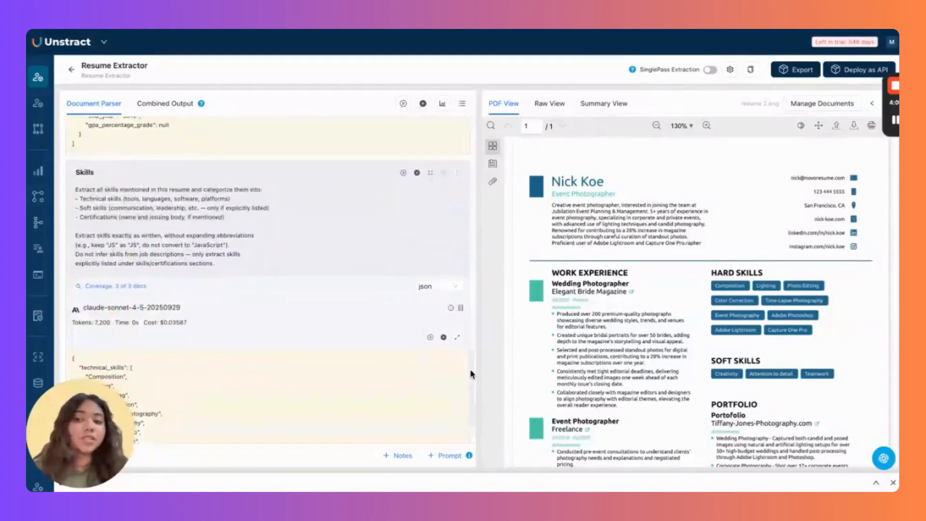
scroll(470, 369, up, 1)
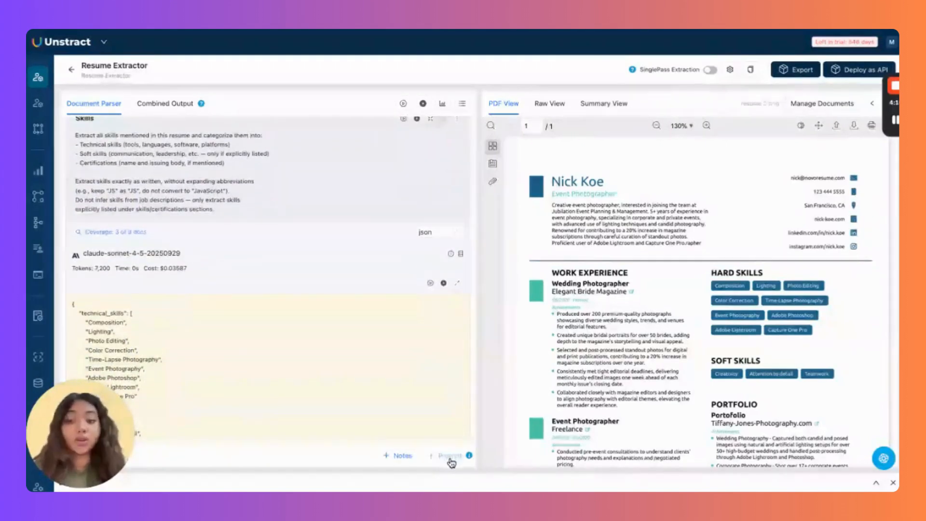
Add a prompt named 'Summary of Project' with the pasted summary, projects and experience instructions.
click(449, 455)
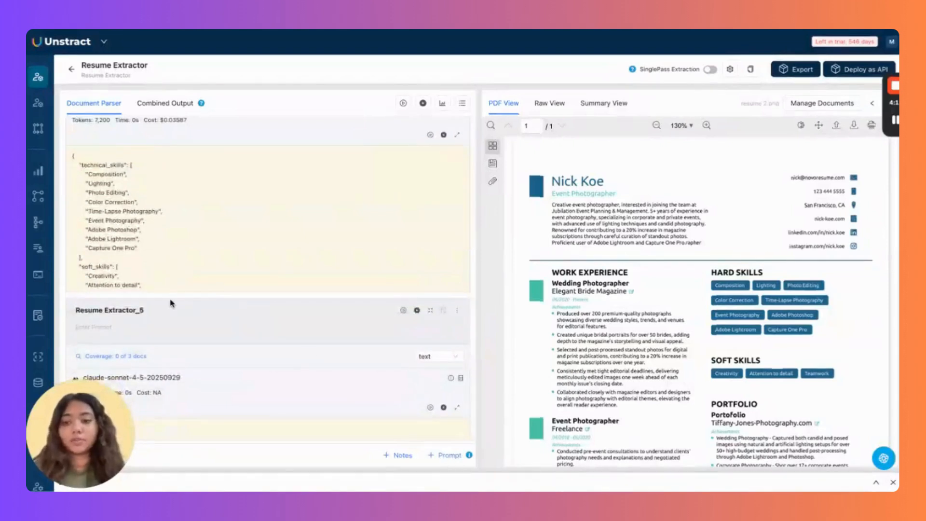
key(ctrl+a)
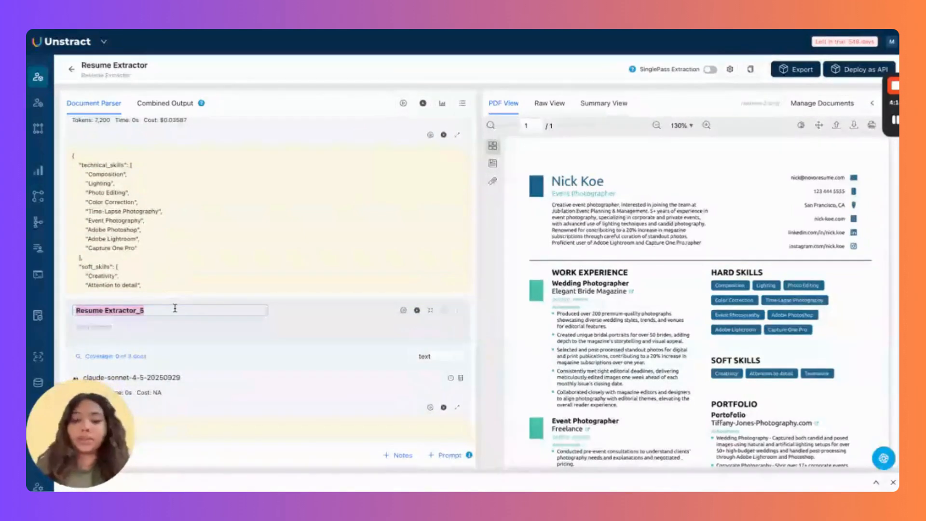
text(Summary)
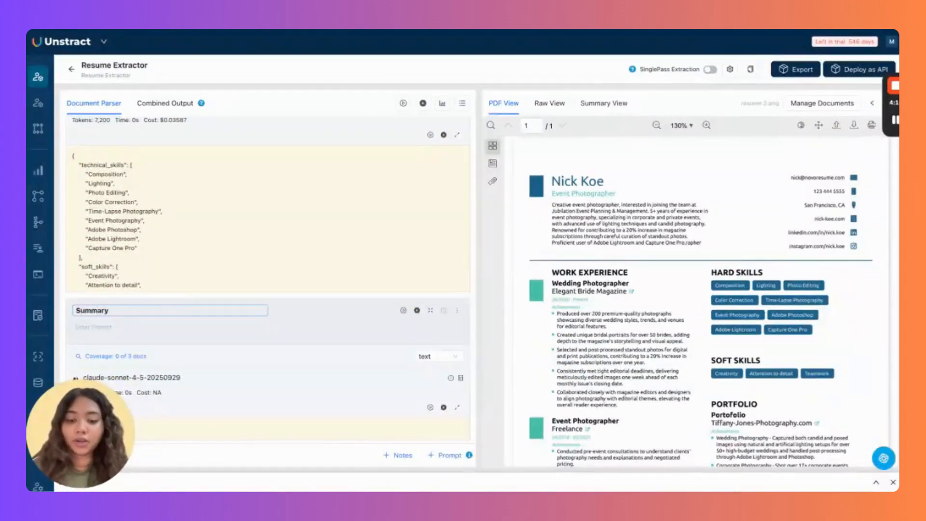
text( of Project)
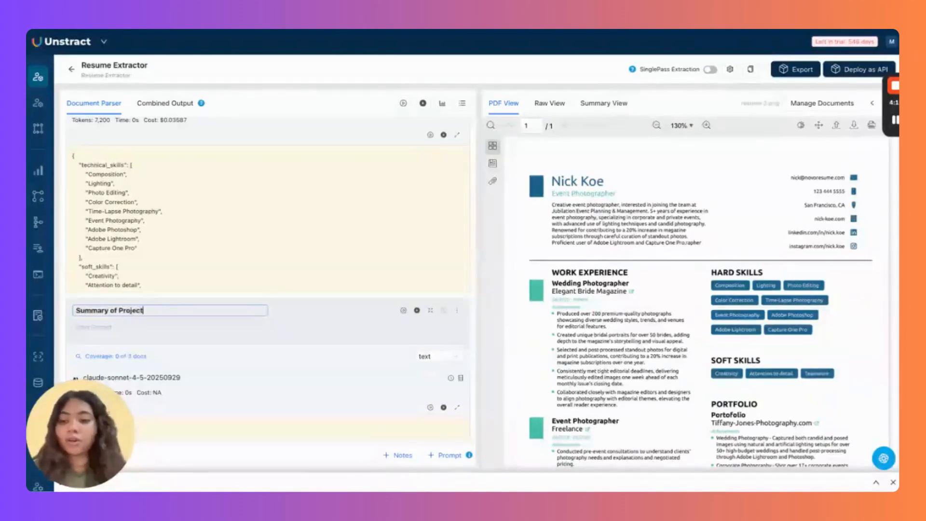
key(Tab)
click(207, 329)
key(ctrl+v)
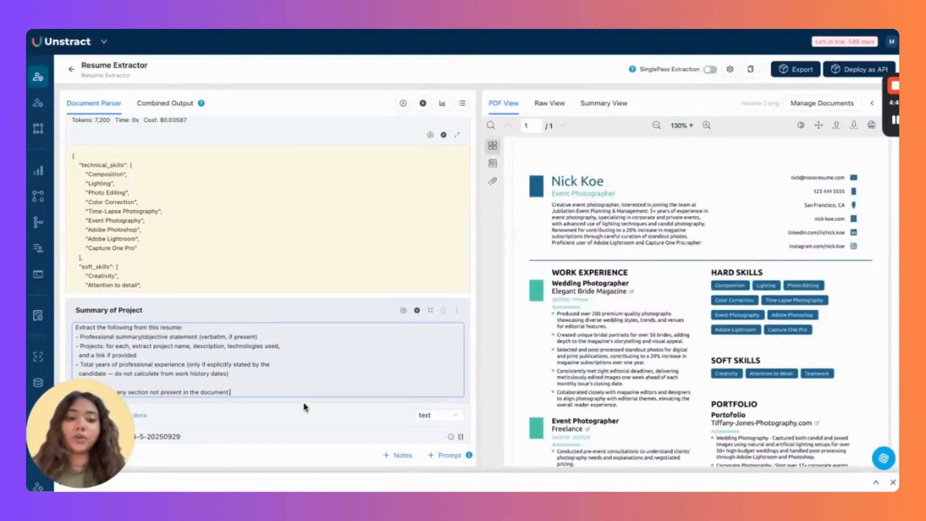
Set the Summary of Project output type to json and run it.
click(431, 417)
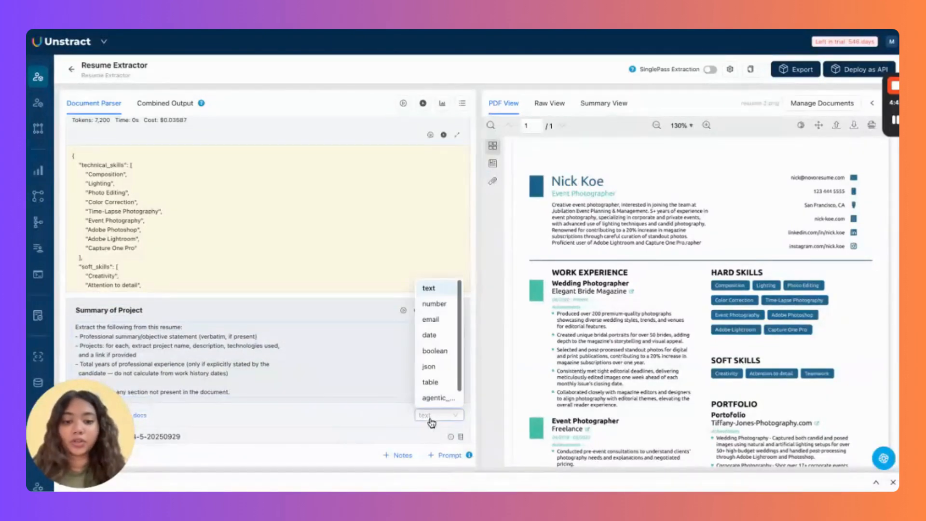
click(440, 371)
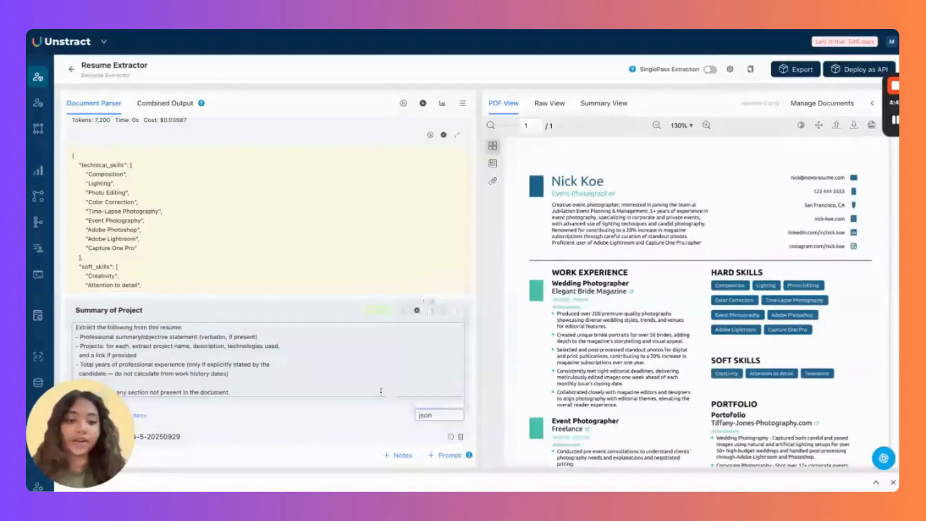
click(404, 314)
scroll(379, 410, down, 1)
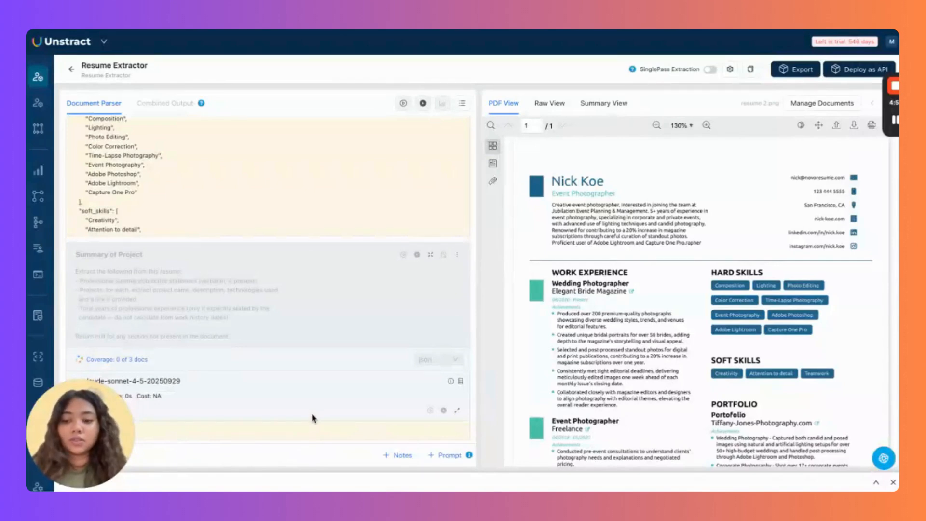
scroll(312, 414, up, 3)
scroll(268, 275, up, 3)
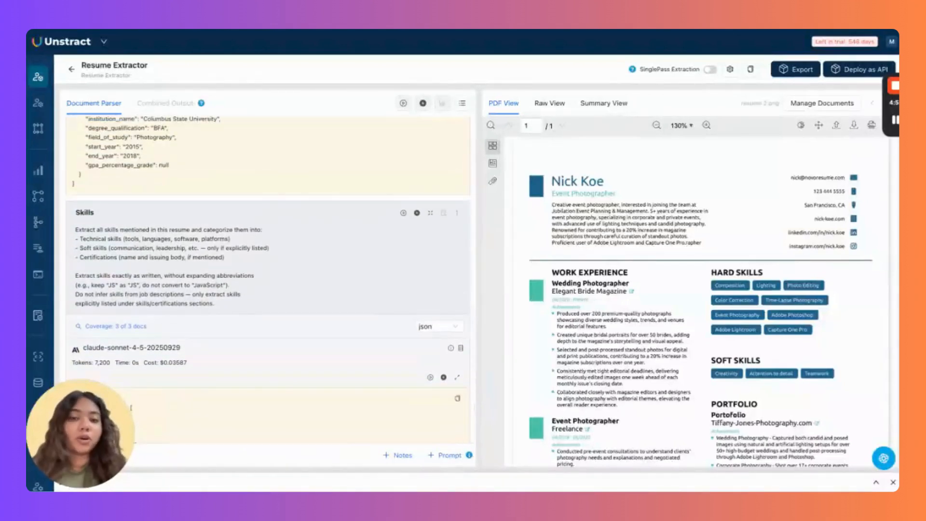
Scroll up to the Education prompt and open its options menu.
scroll(268, 277, up, 5)
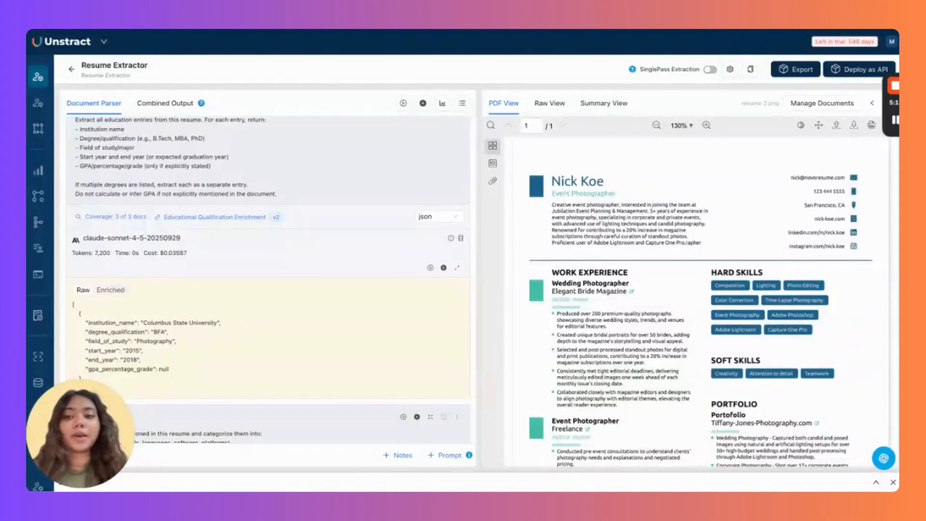
scroll(340, 263, up, 1)
scroll(340, 259, up, 3)
click(458, 190)
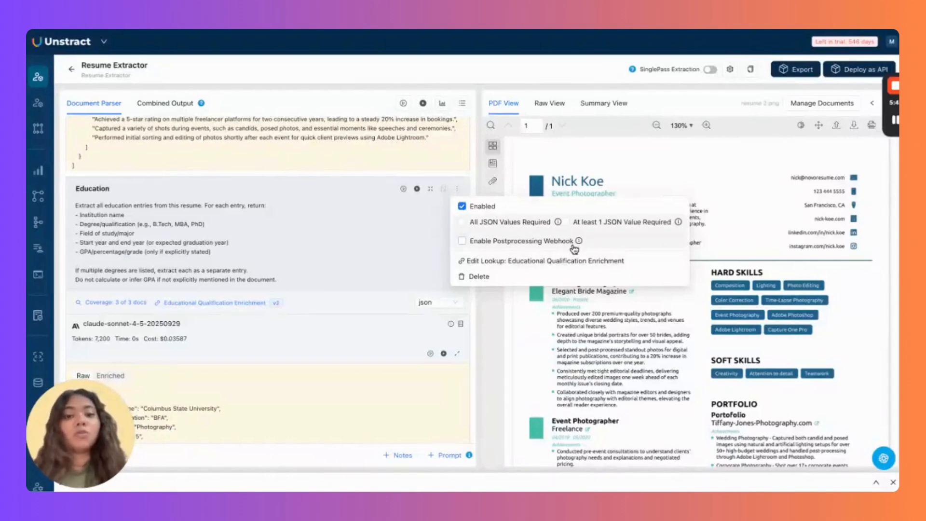
Inspect the Educational Qualification Enrichment lookup's template and CSV, then close it.
click(577, 260)
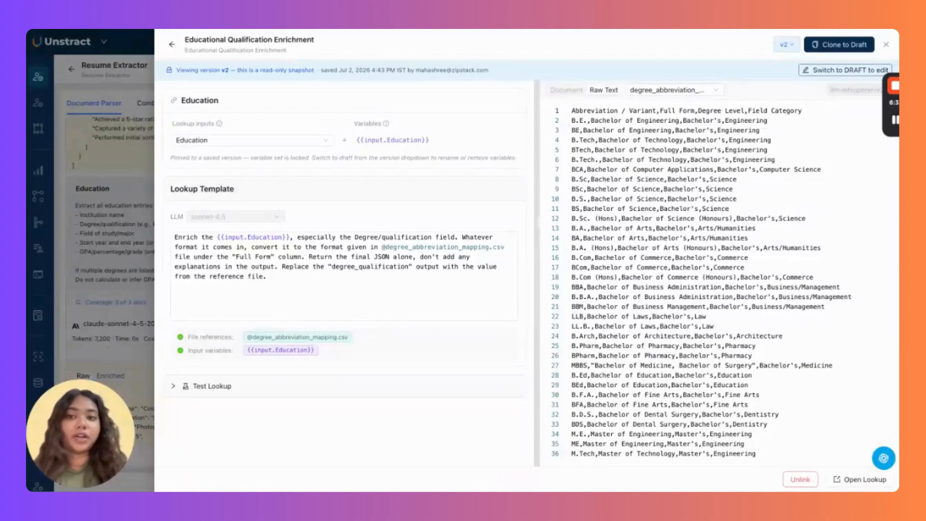
click(886, 44)
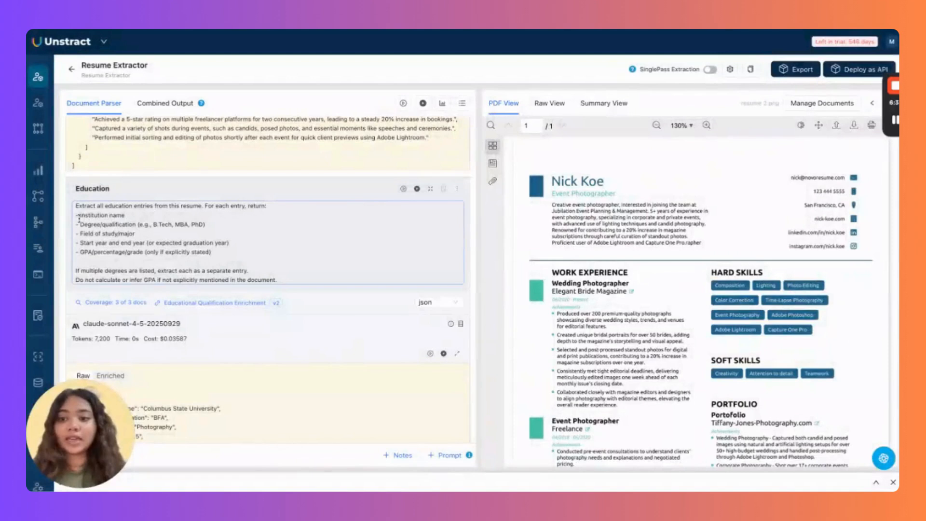
Review the Education prompt's degree line and reopen its Educational Qualification Enrichment lookup.
drag(76, 224, 251, 229)
click(253, 243)
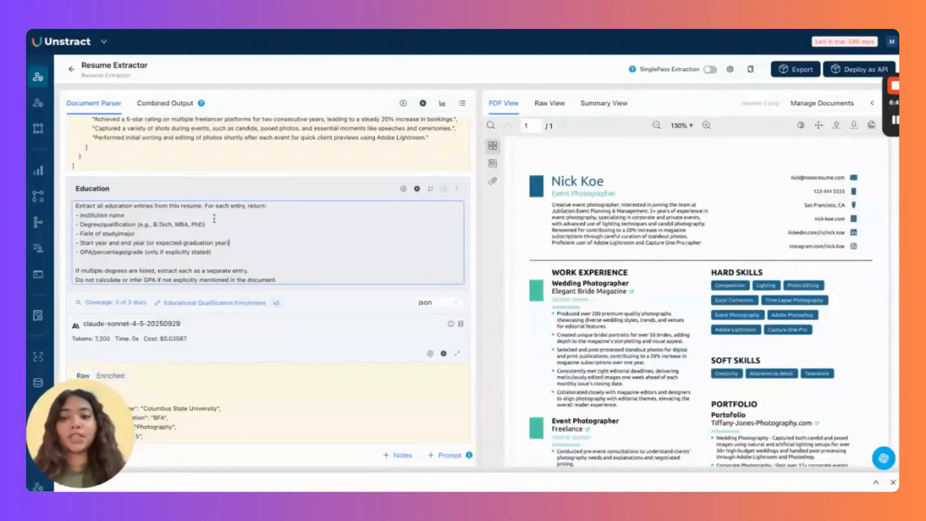
click(457, 189)
click(502, 262)
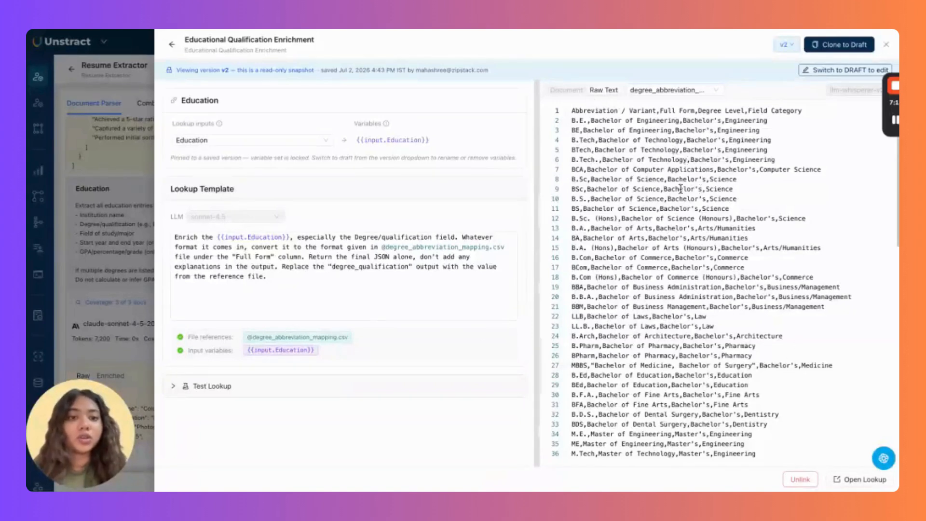
Review the degree_abbreviation_mapping.csv headers and rows, then close the lookup.
double_click(586, 111)
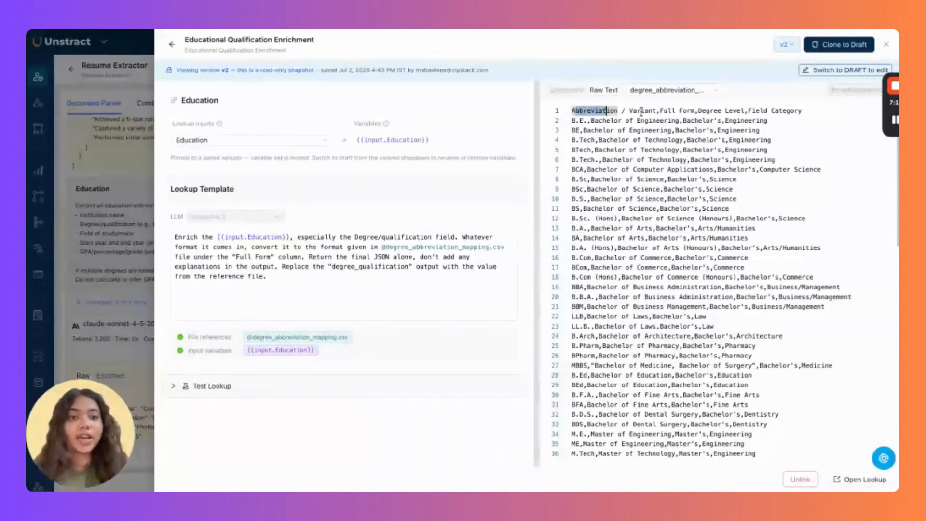
double_click(642, 110)
drag(641, 110, 775, 112)
click(780, 130)
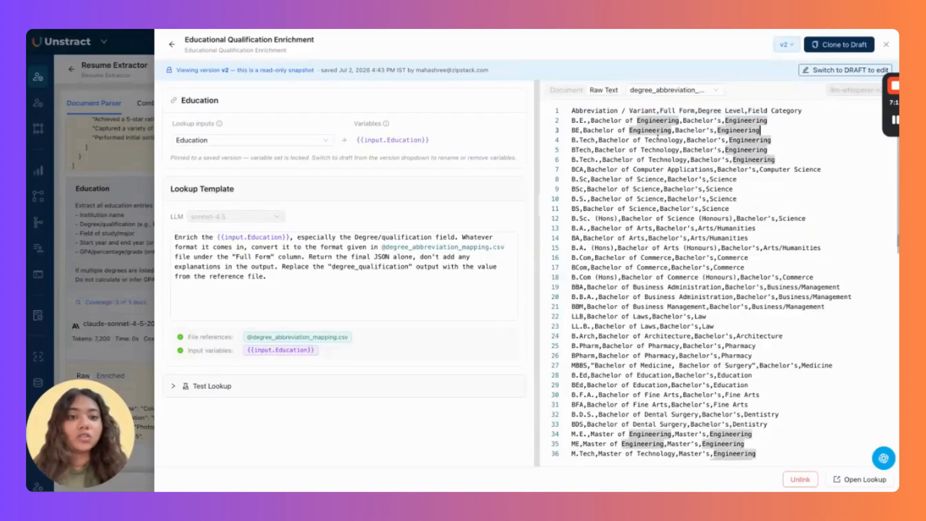
click(583, 129)
click(785, 128)
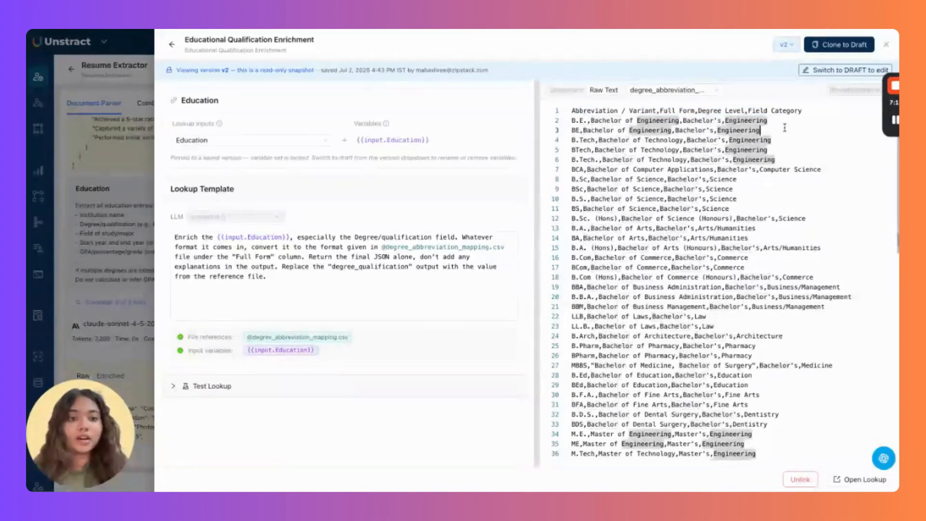
click(761, 99)
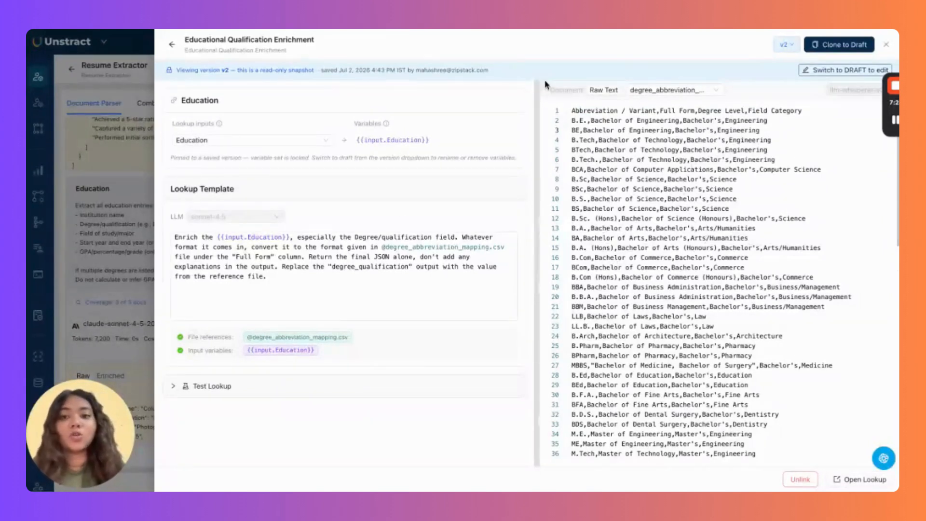
click(887, 44)
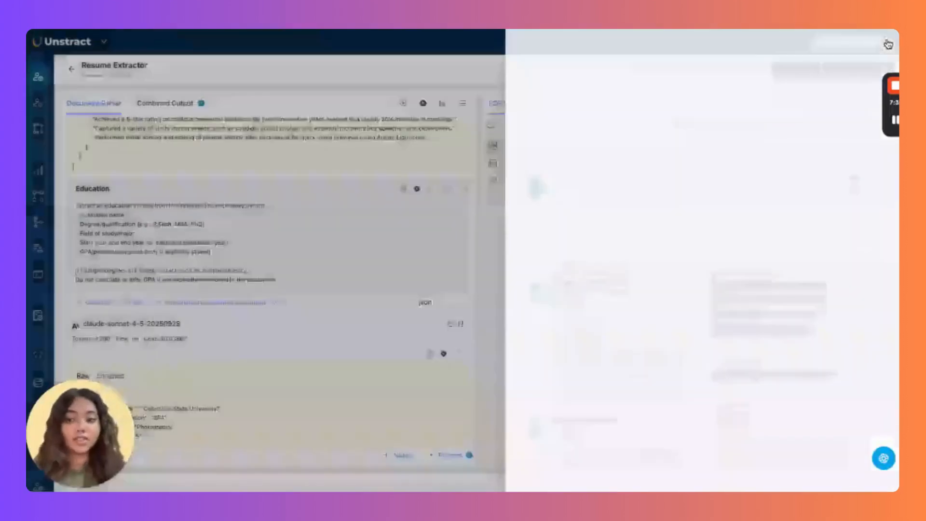
scroll(785, 286, down, 5)
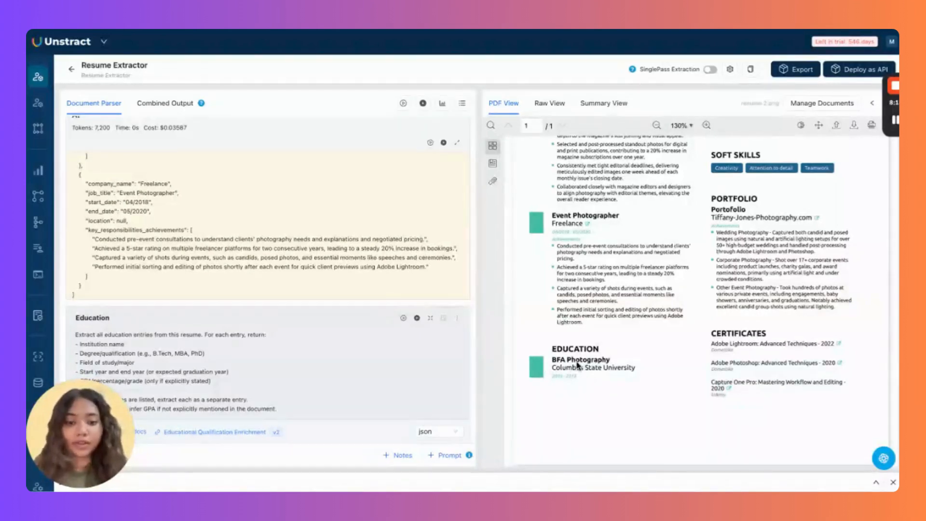
scroll(367, 427, down, 4)
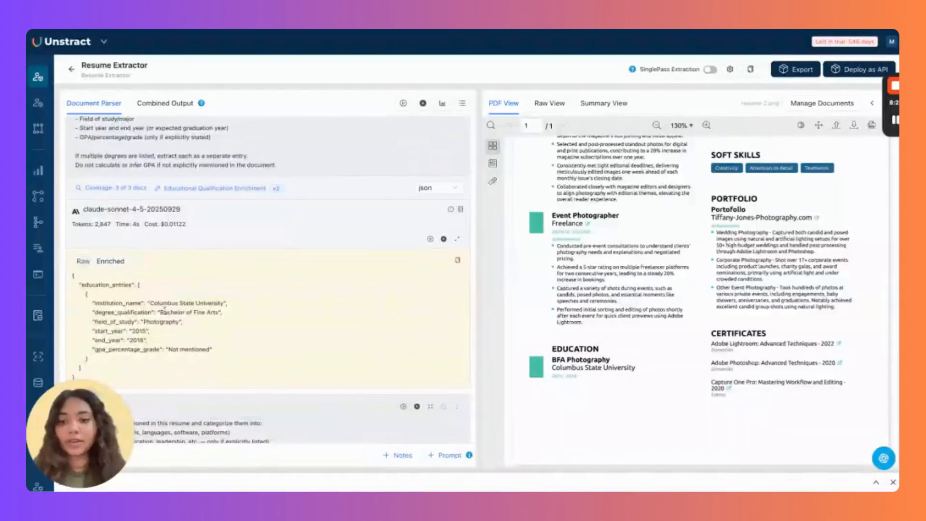
drag(162, 312, 221, 319)
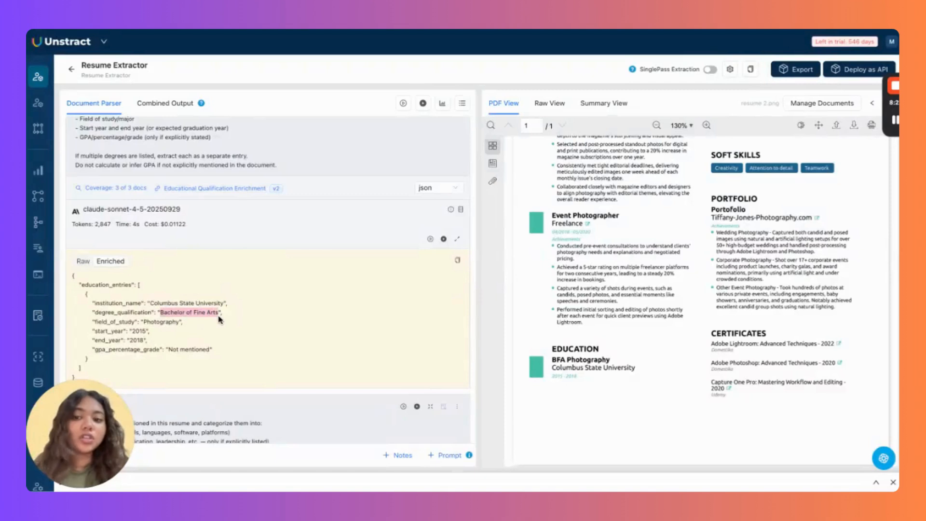
click(219, 318)
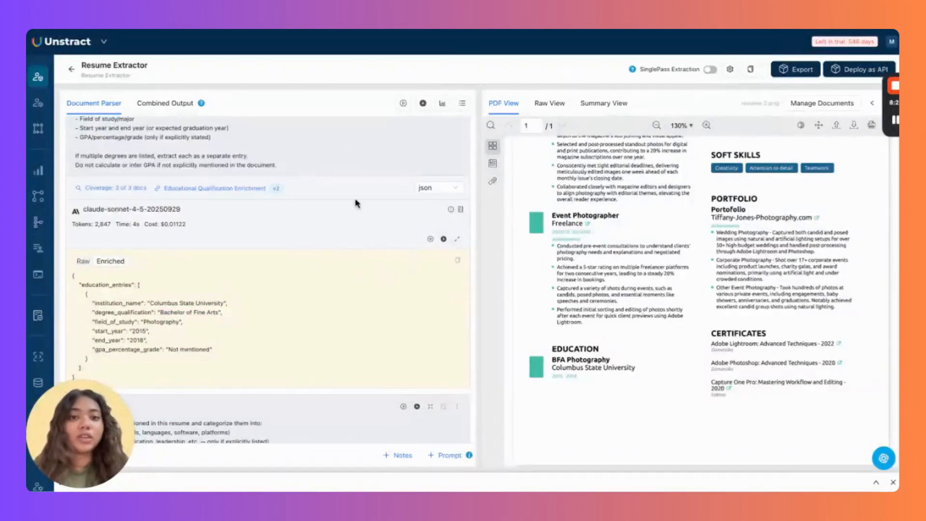
scroll(388, 239, up, 3)
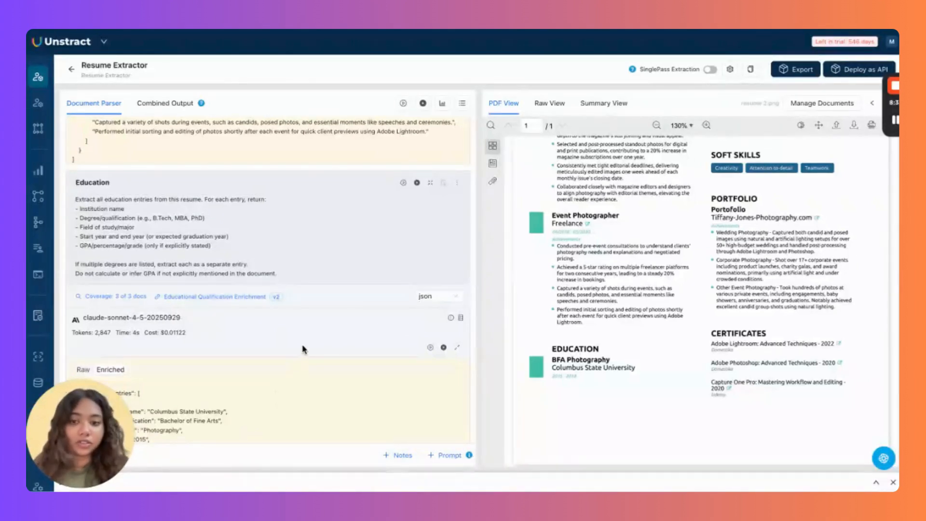
Browse the Document Parser prompt outputs, then show Resume Extractor's Export menu.
scroll(303, 351, down, 10)
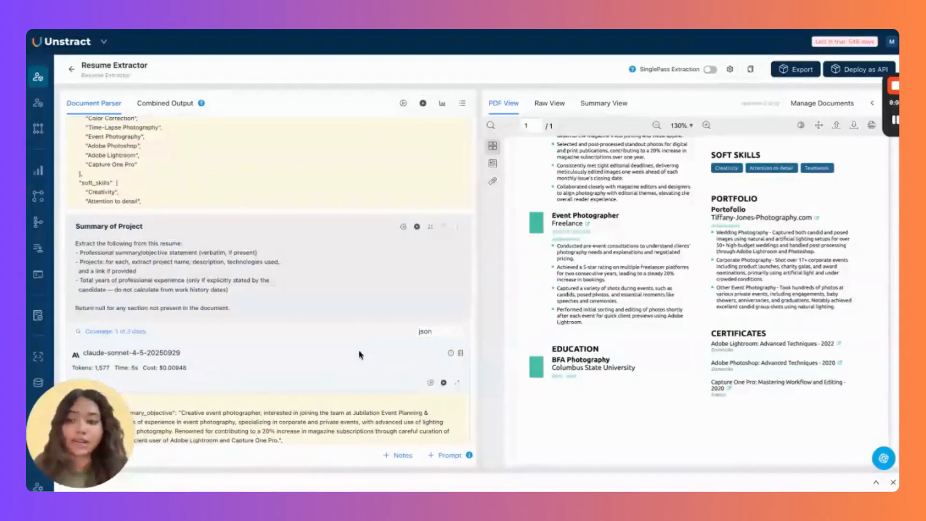
scroll(359, 355, down, 3)
scroll(314, 370, down, 6)
scroll(314, 370, up, 6)
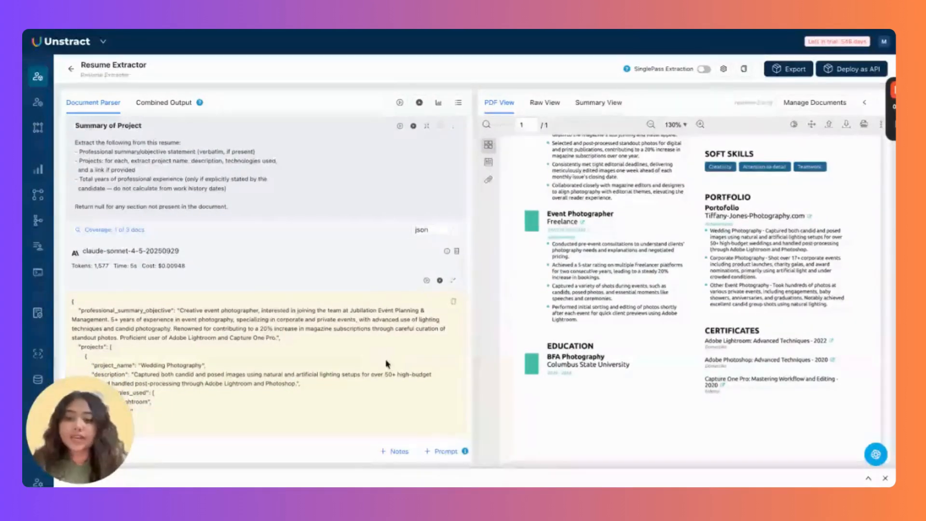
scroll(364, 278, down, 10)
scroll(361, 166, up, 3)
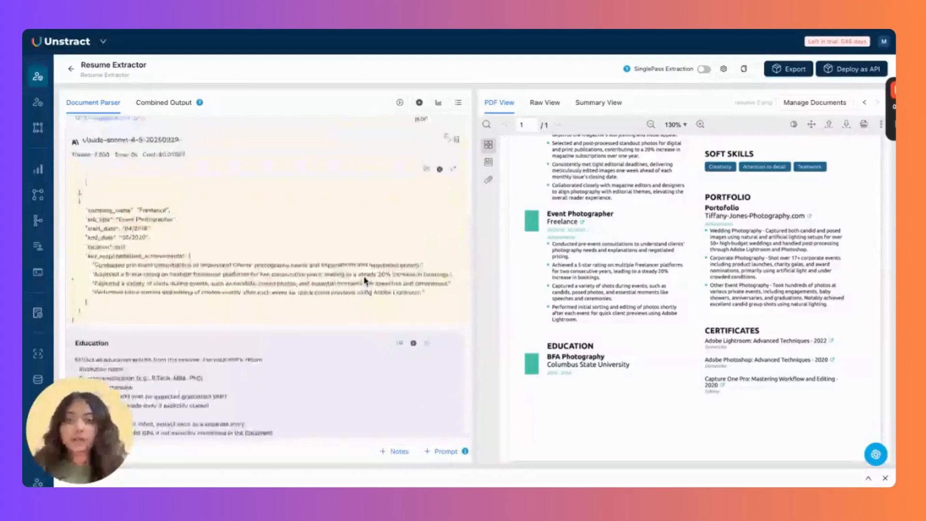
scroll(351, 158, up, 5)
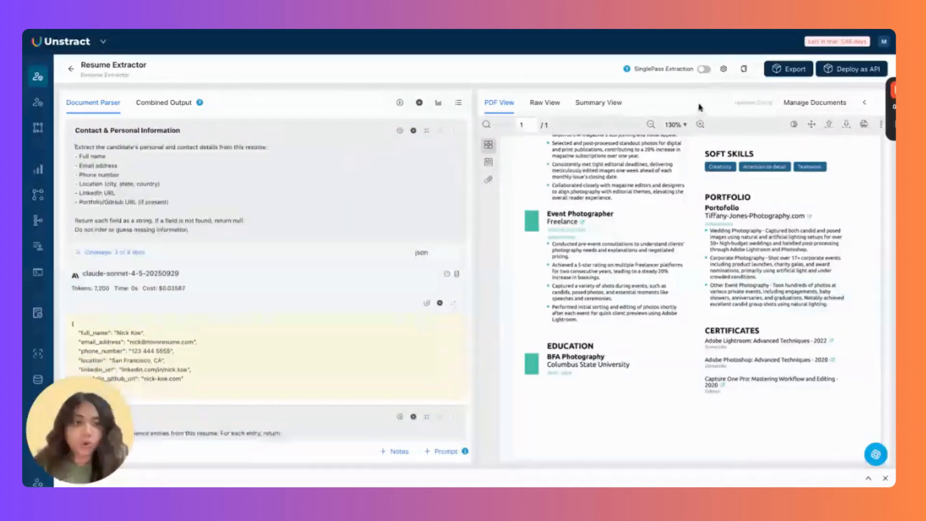
click(796, 69)
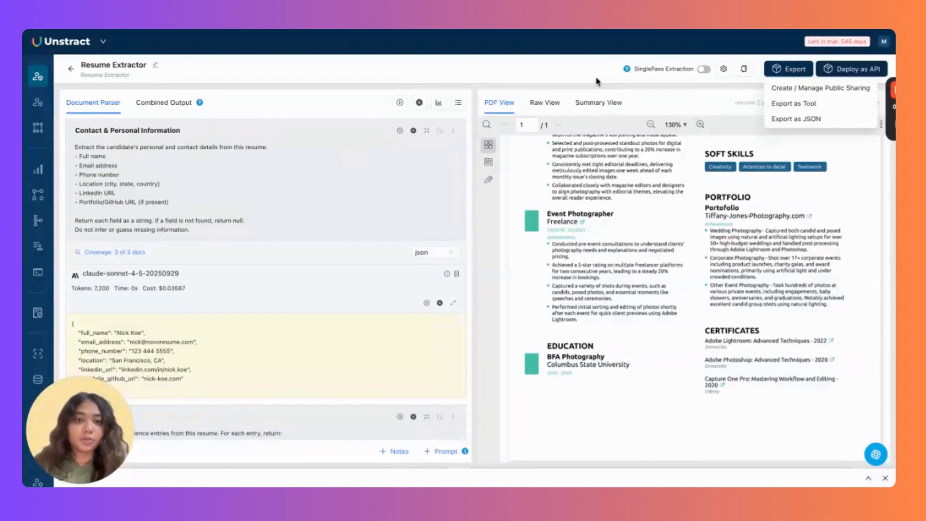
Dismiss the Export menu, browse the left sidebar sections and return the resume view to the top.
mouse_move(33, 181)
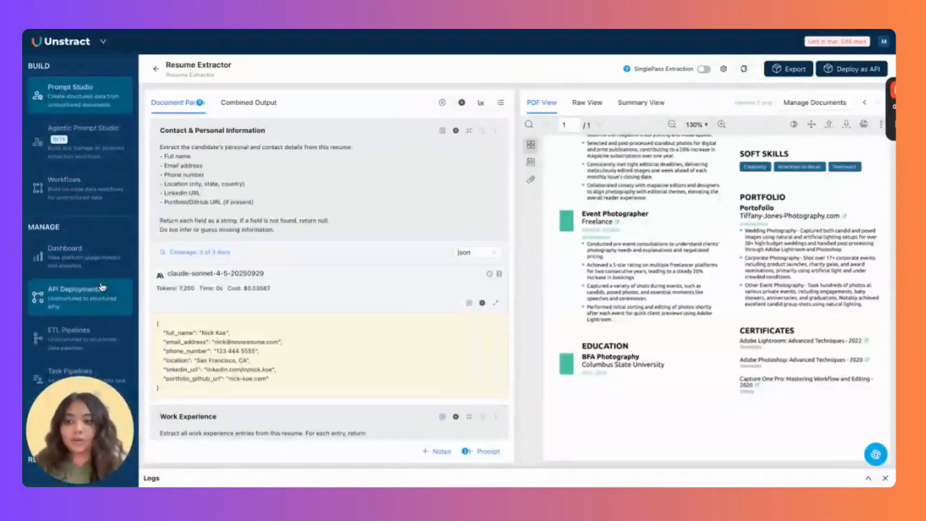
scroll(99, 270, down, 3)
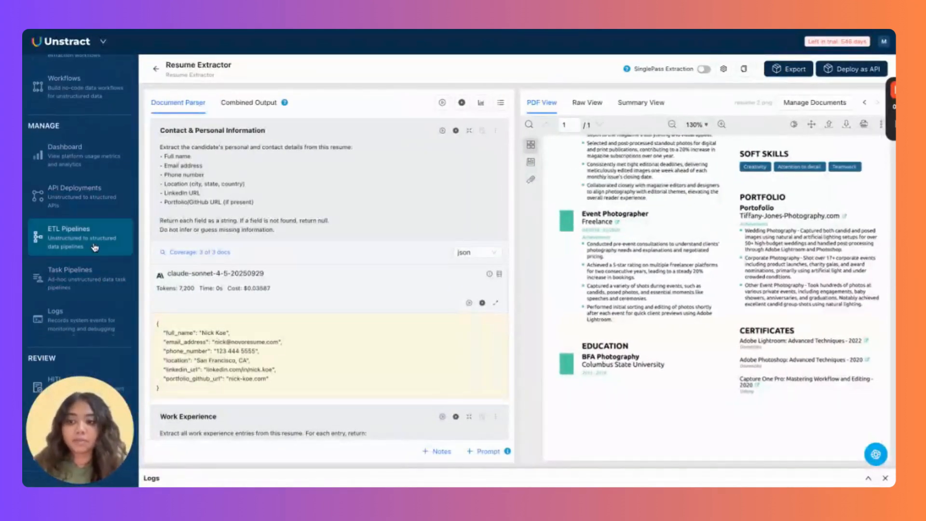
scroll(94, 247, down, 2)
mouse_move(87, 321)
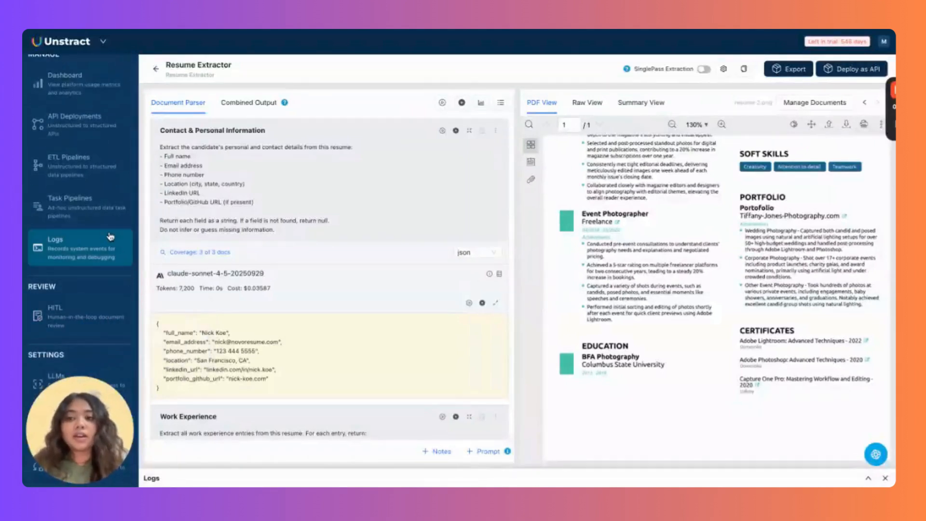
scroll(110, 238, up, 5)
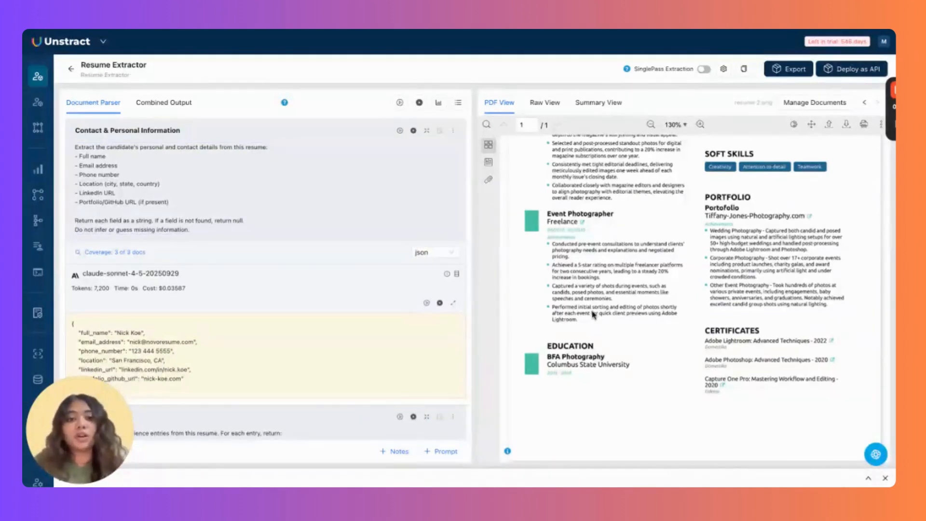
scroll(593, 314, up, 5)
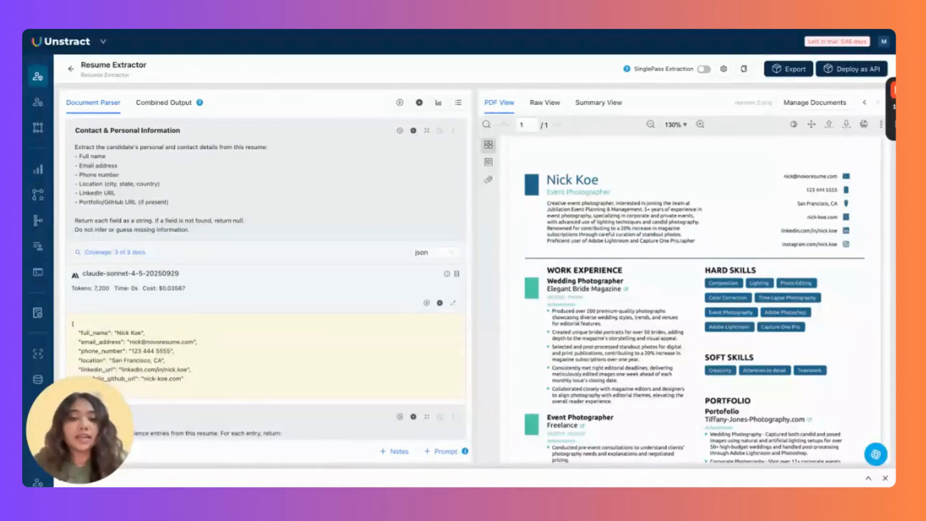
mouse_move(41, 111)
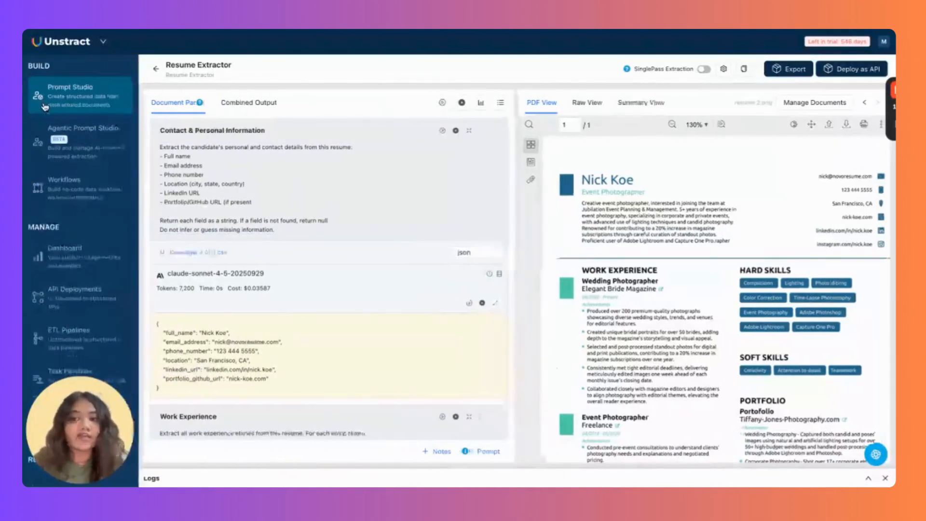
In Agentic Prompt Studio, filter projects by 'c' and open CV Extractor.
click(118, 150)
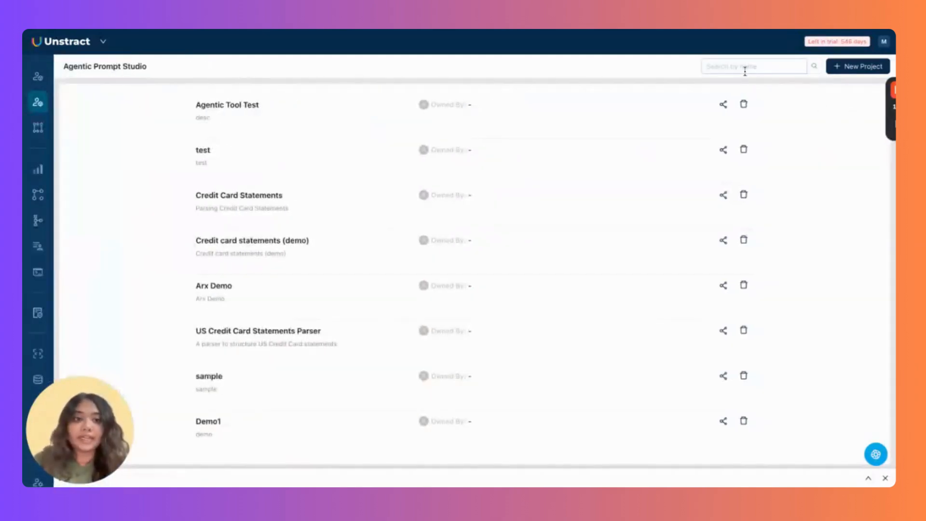
text(c)
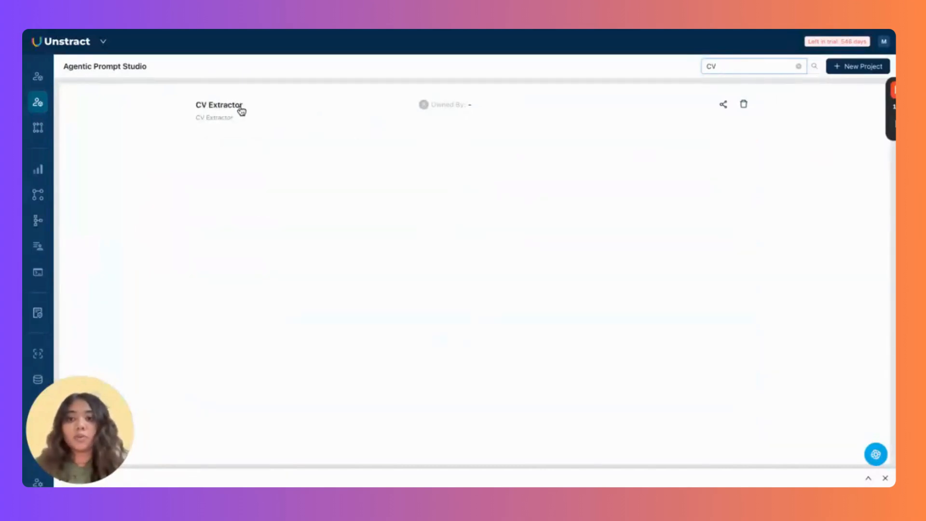
click(241, 112)
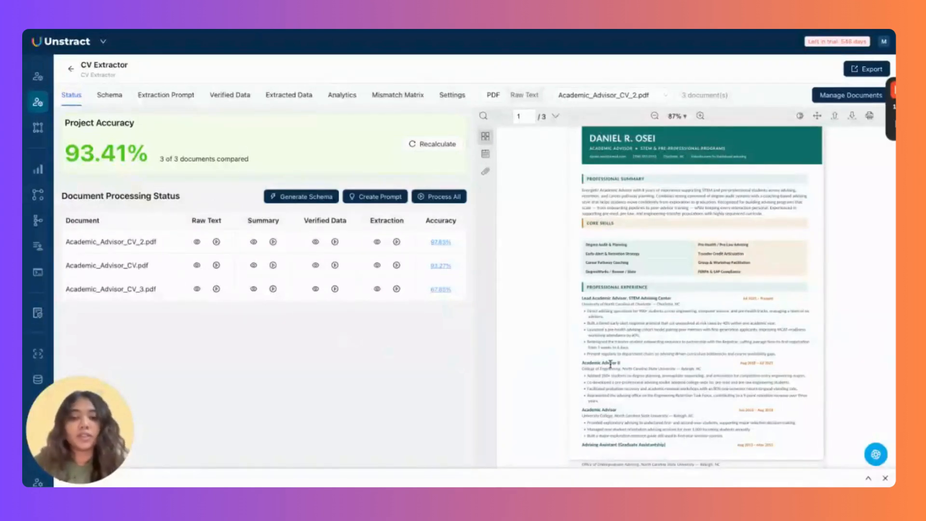
click(455, 101)
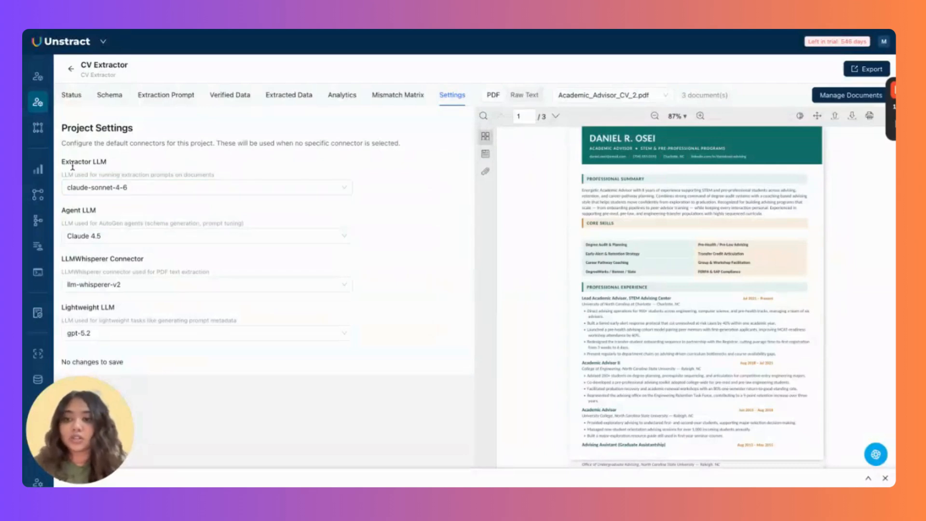
click(224, 193)
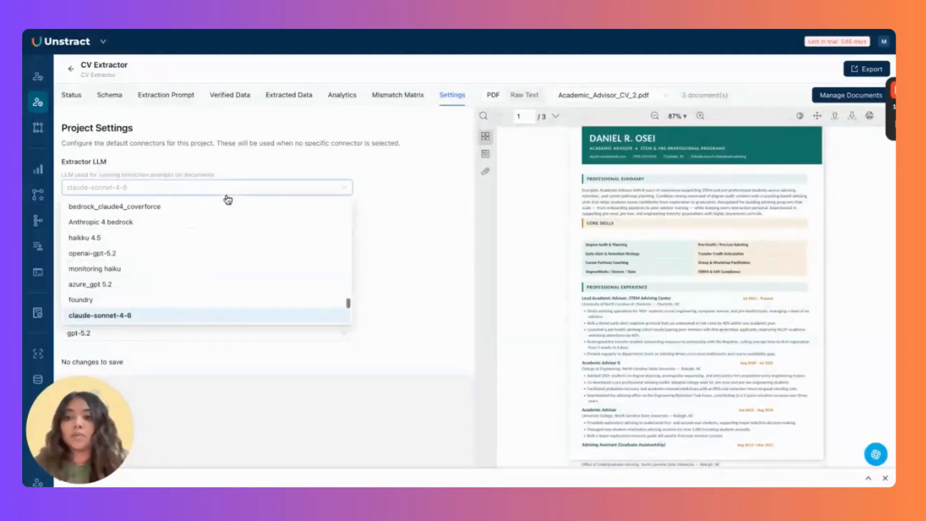
click(419, 198)
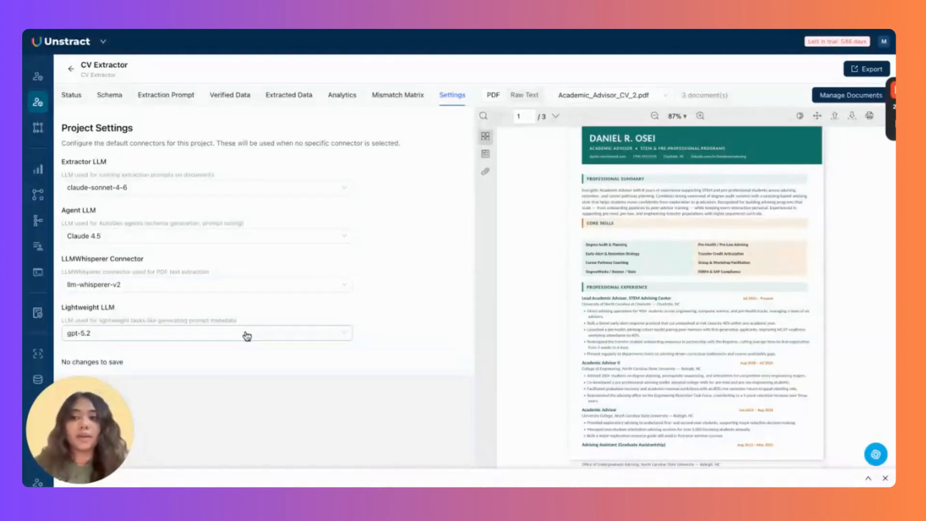
click(73, 96)
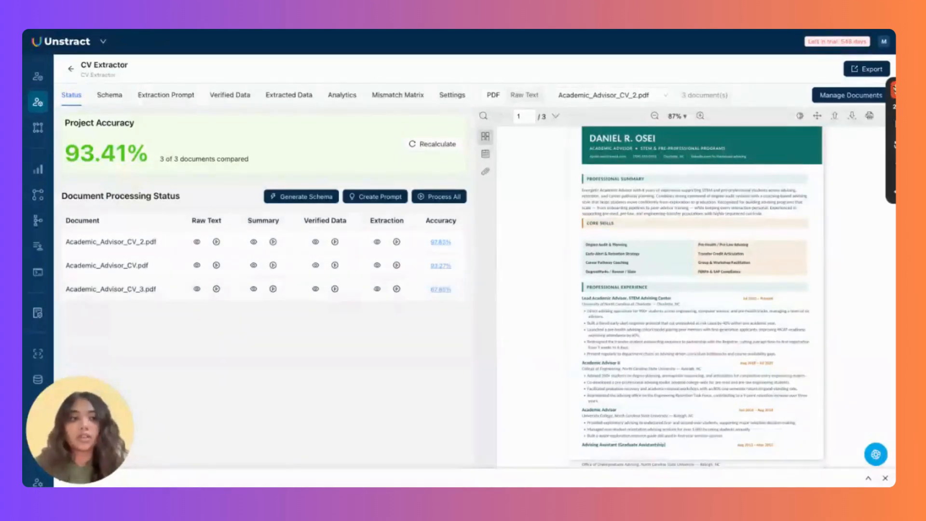
Check the uploaded documents, then view Academic_Advisor_CV_2.pdf as raw text and as rendered PDF.
click(841, 98)
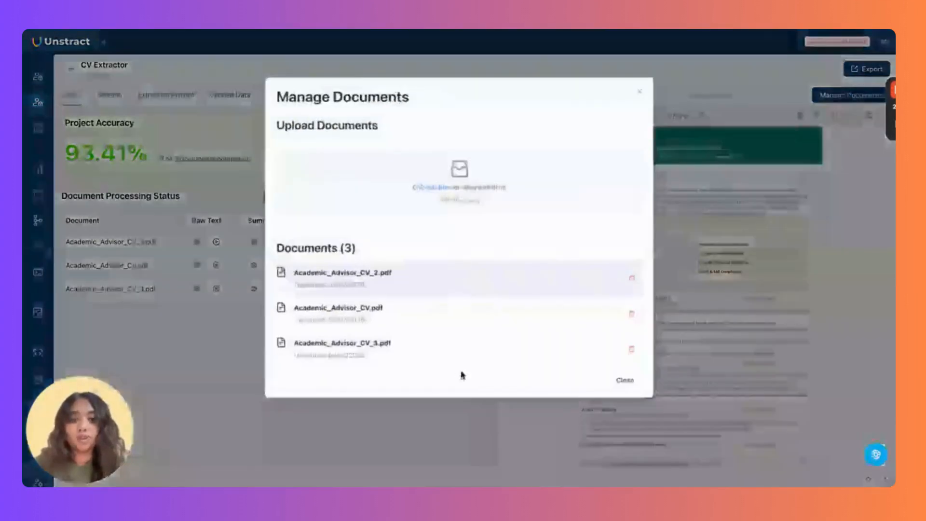
click(639, 92)
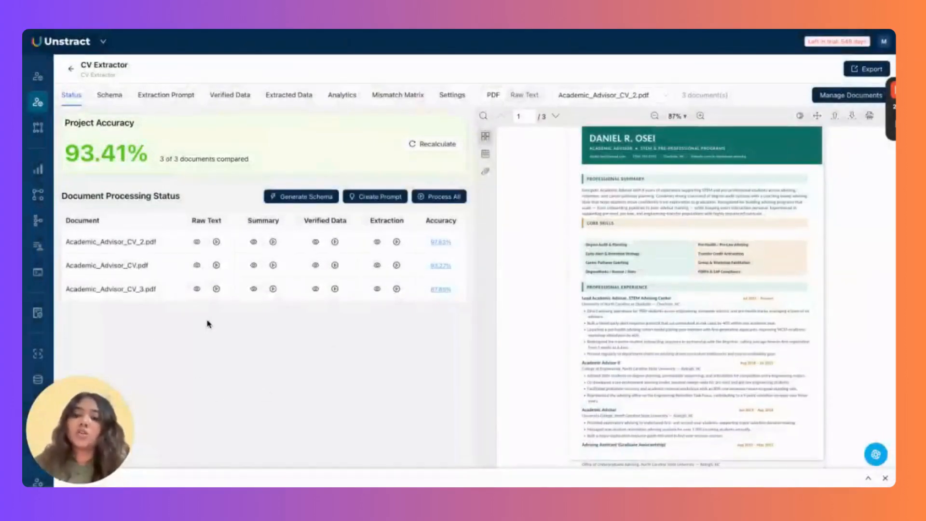
click(528, 99)
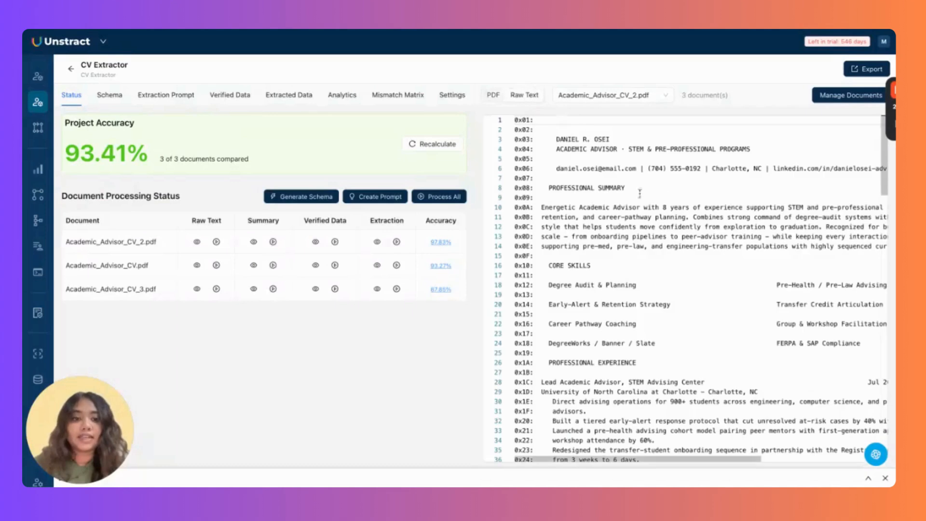
scroll(742, 278, right, 5)
scroll(742, 279, left, 5)
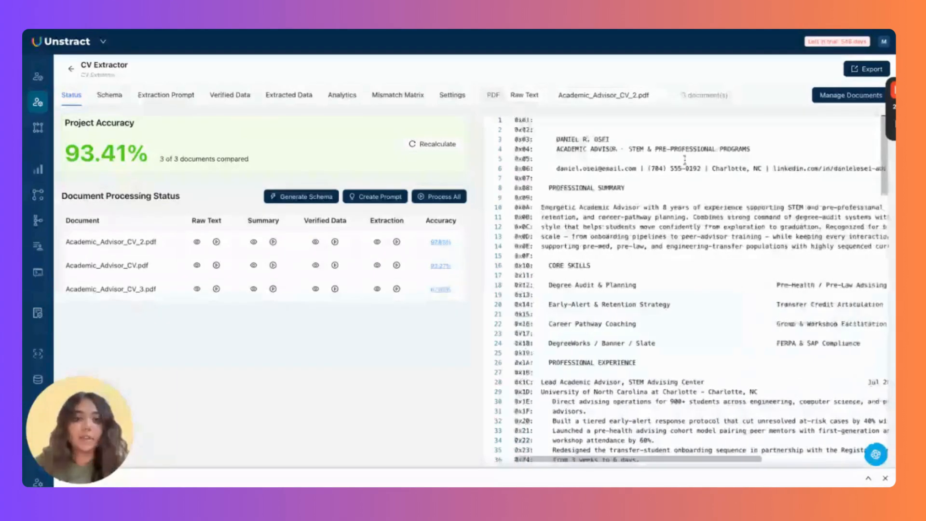
click(493, 95)
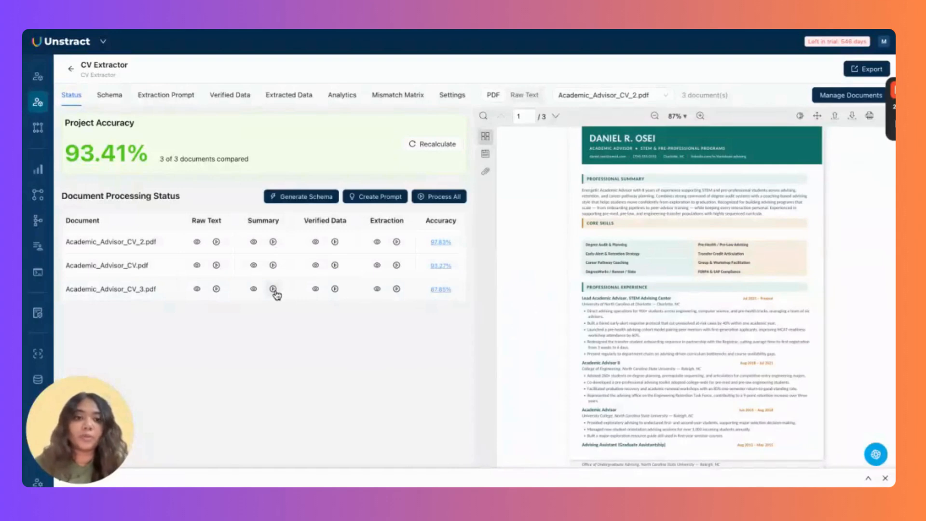
click(253, 241)
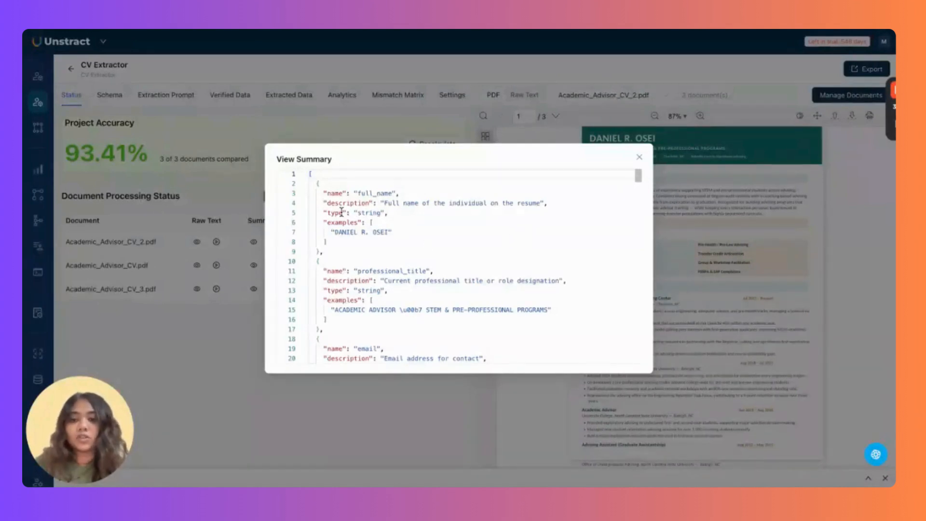
drag(328, 195, 409, 193)
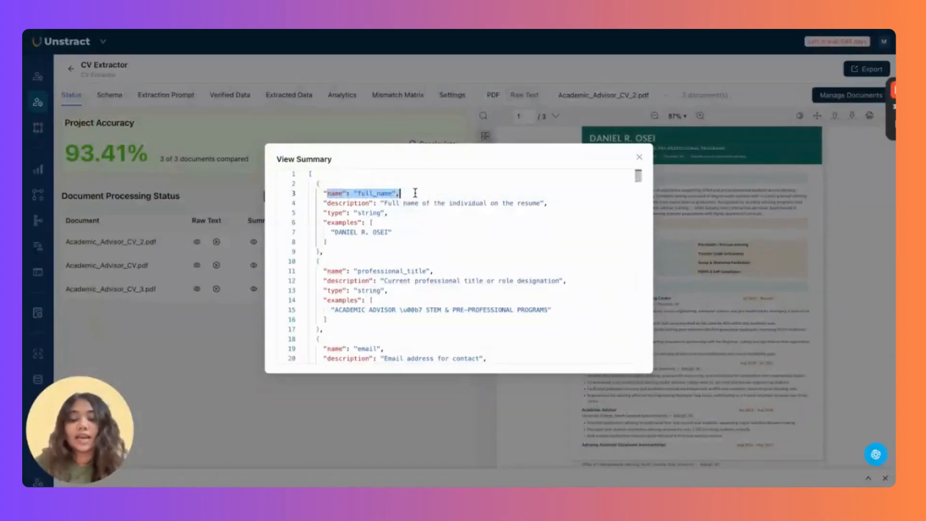
click(327, 201)
click(328, 193)
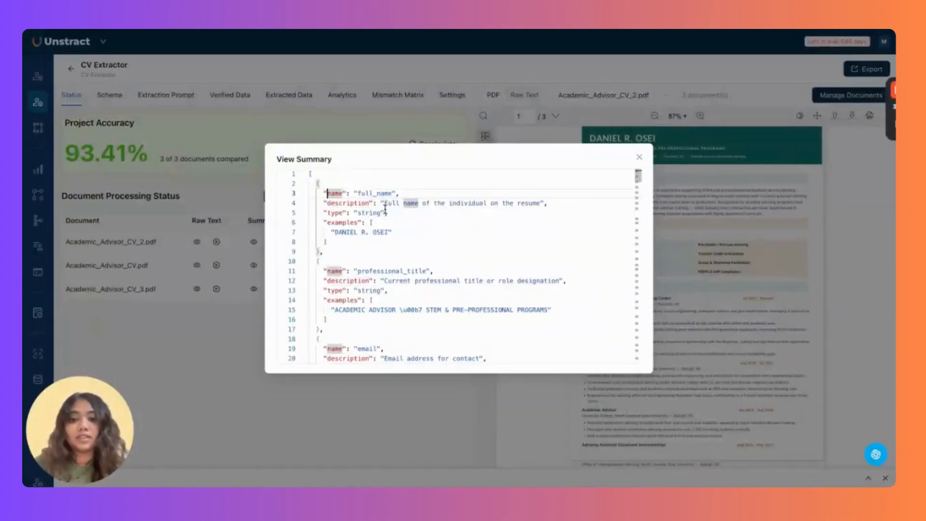
drag(385, 207, 386, 211)
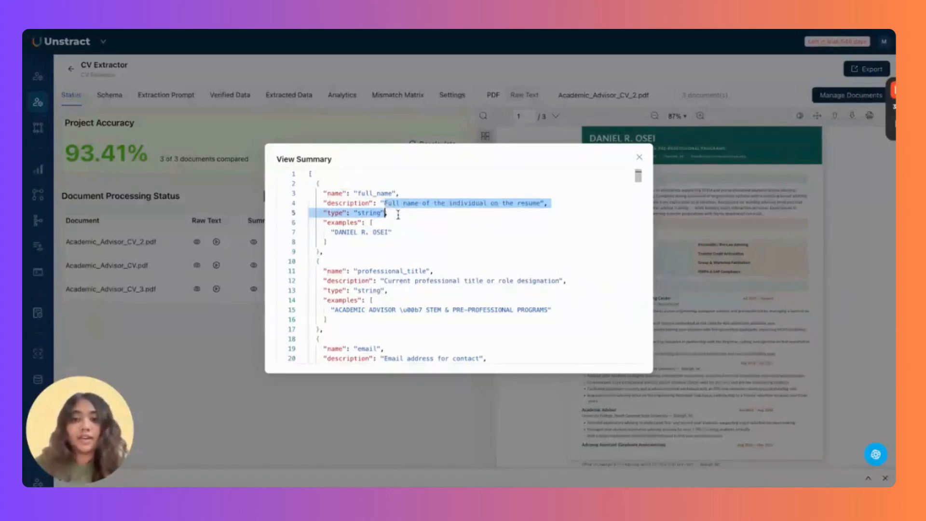
click(398, 214)
click(417, 233)
scroll(417, 233, down, 20)
scroll(417, 233, down, 20)
click(639, 157)
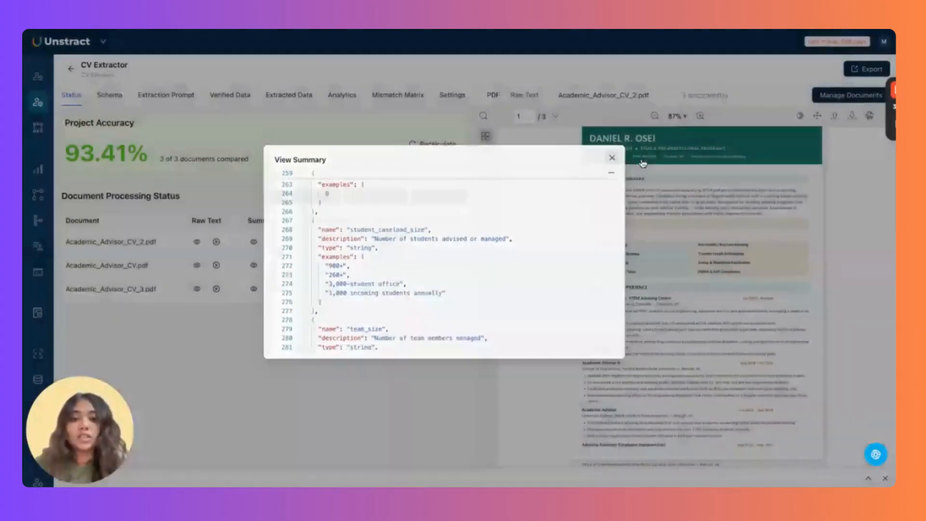
click(254, 267)
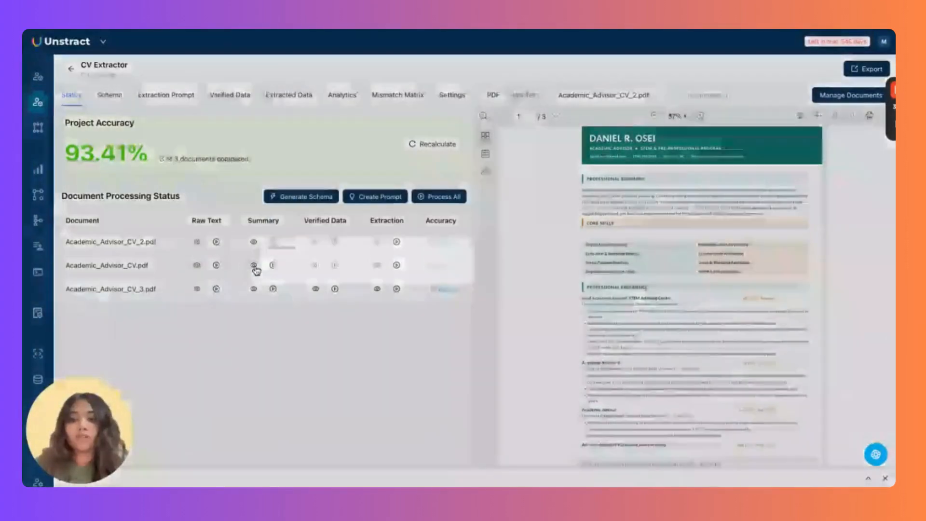
click(639, 164)
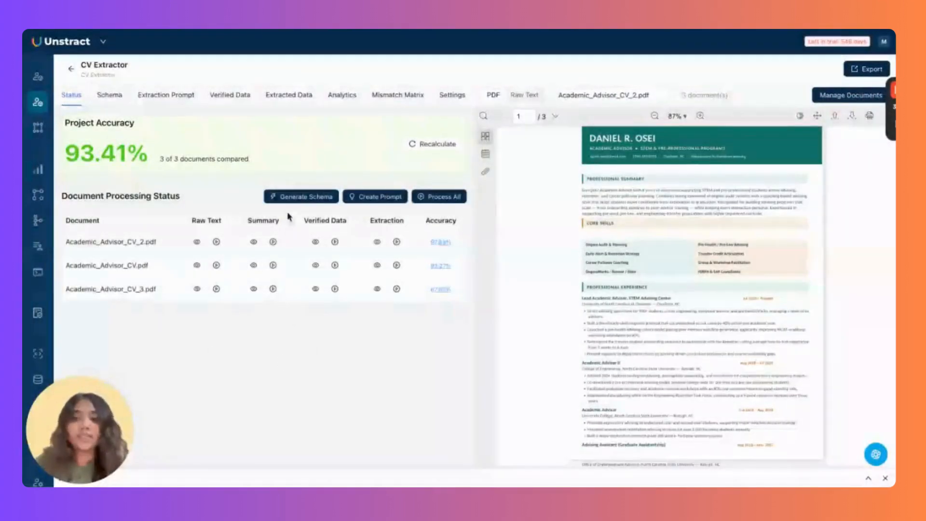
click(315, 202)
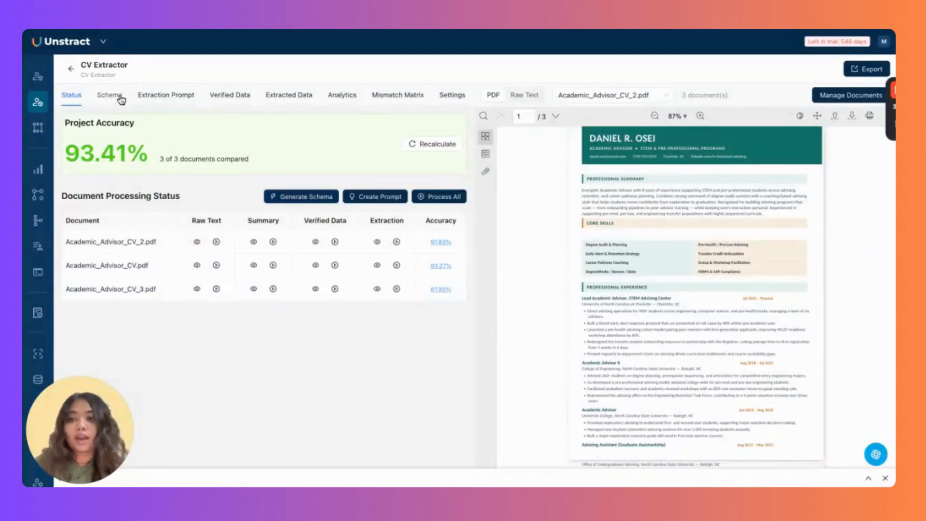
Browse the Resume Extraction Schema's field definitions, then return to the Status overview.
click(120, 98)
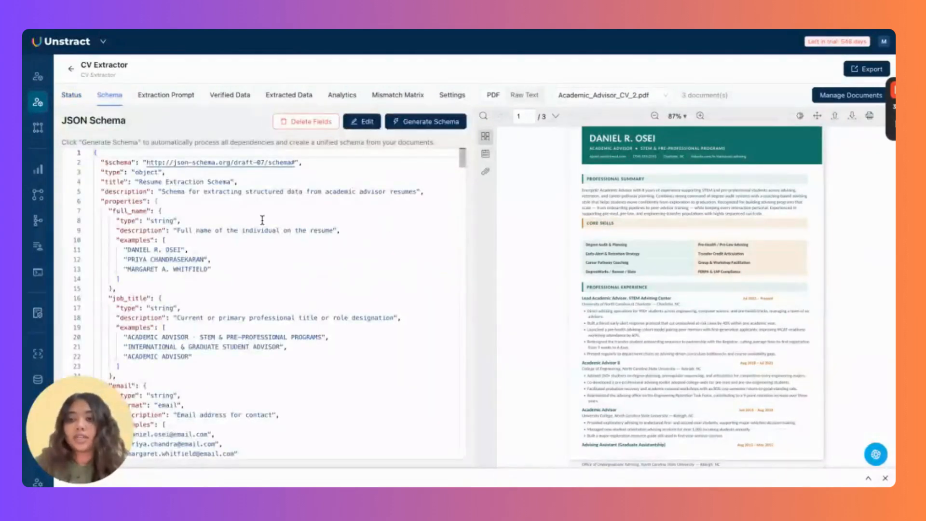
scroll(364, 297, down, 5)
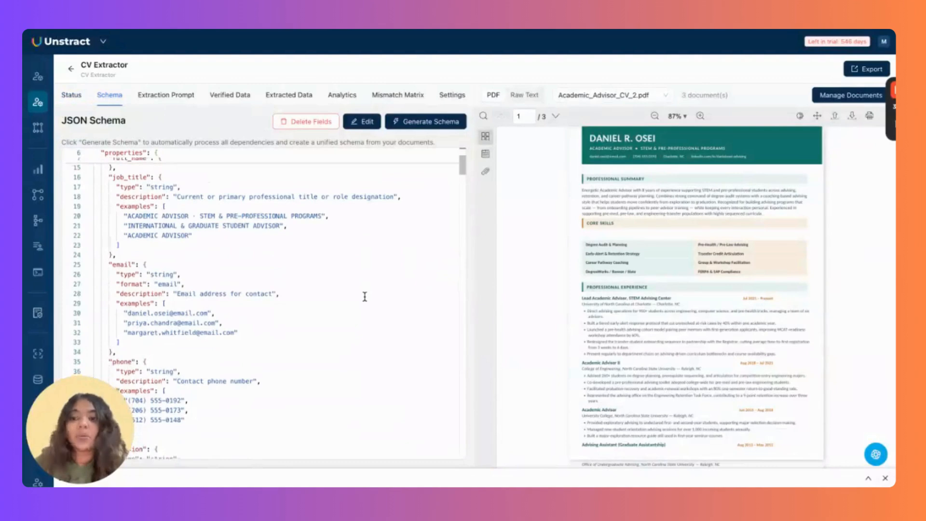
scroll(364, 296, down, 20)
scroll(365, 297, down, 4)
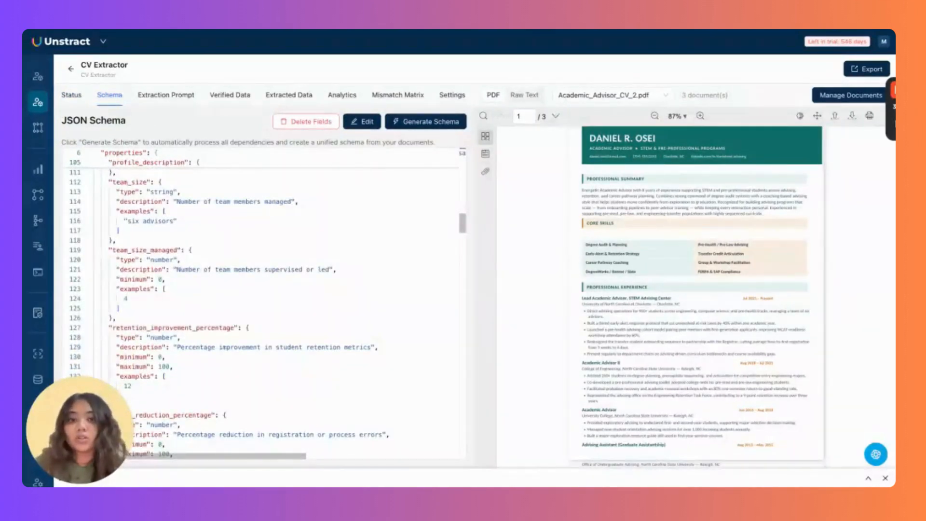
scroll(263, 304, up, 20)
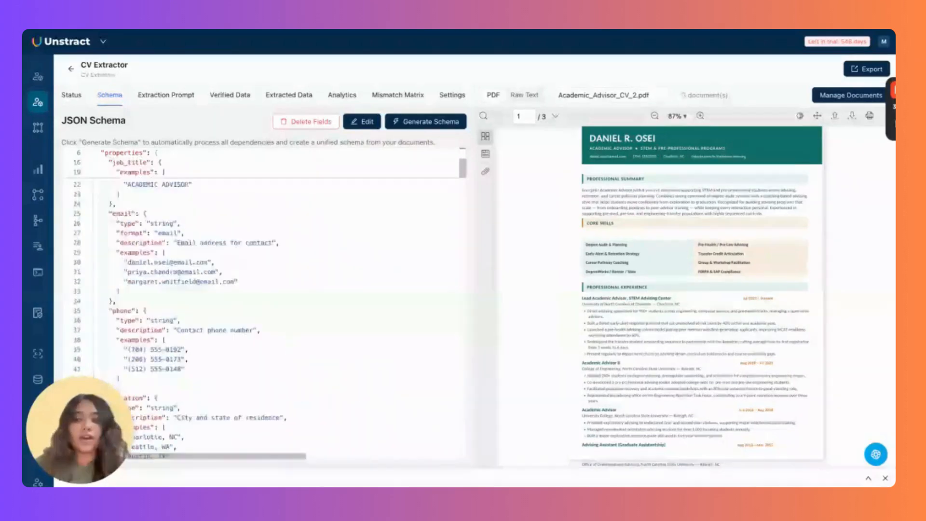
scroll(263, 304, up, 1)
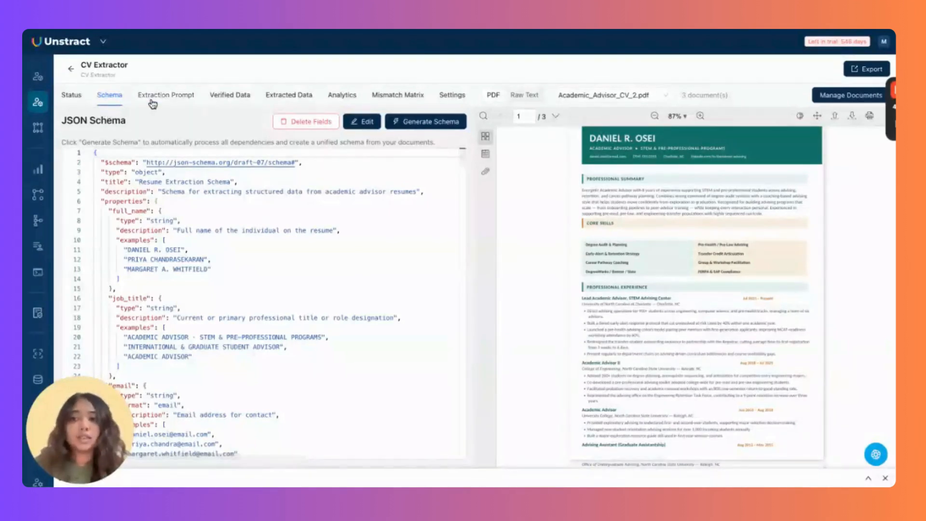
click(73, 96)
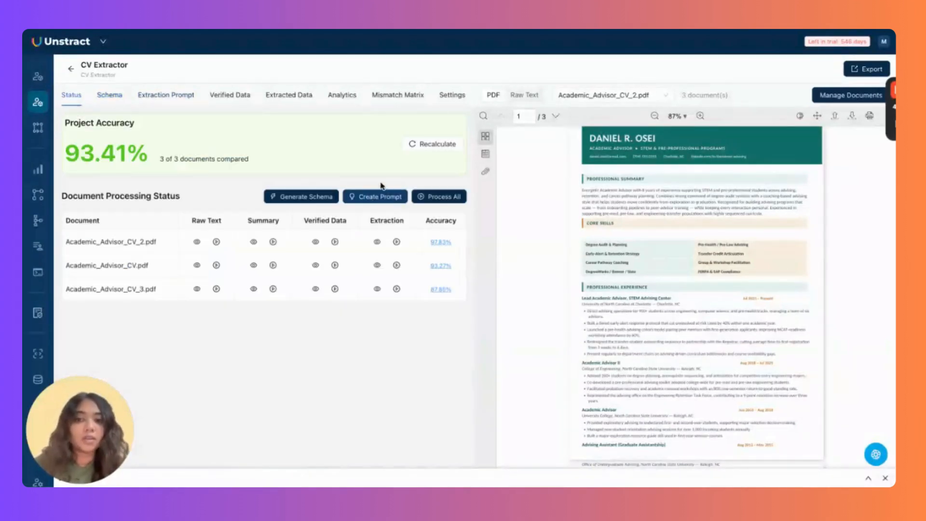
Read through the v1 Extraction Prompt's objective, schema and per-field instructions.
click(176, 95)
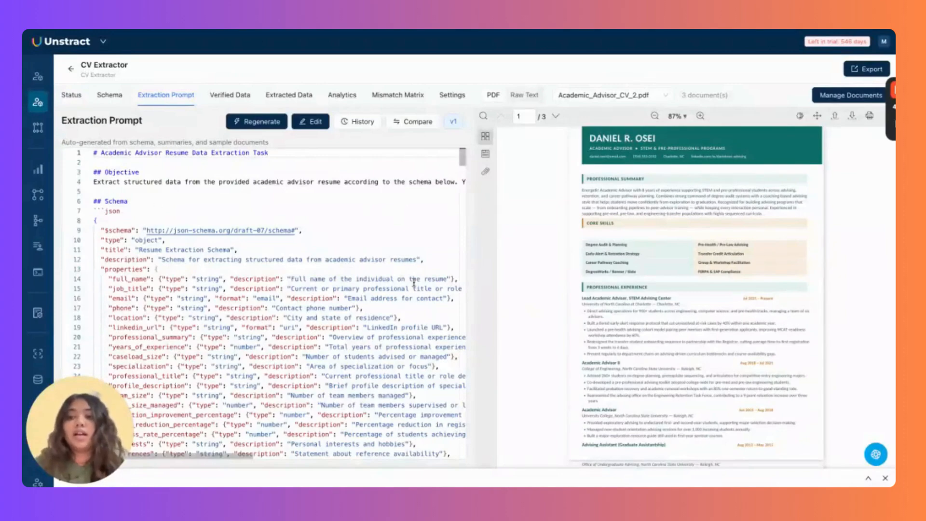
scroll(414, 282, down, 5)
scroll(414, 282, down, 2)
scroll(351, 395, down, 10)
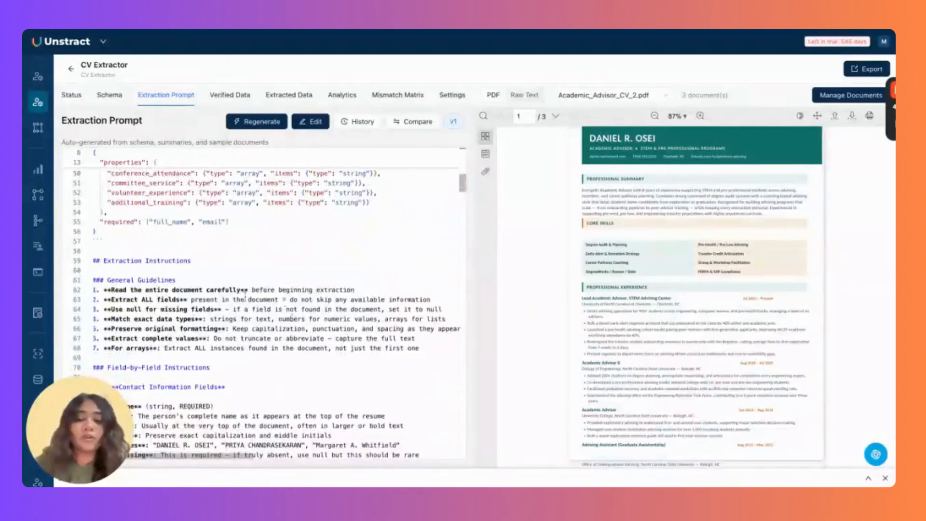
scroll(214, 322, down, 1)
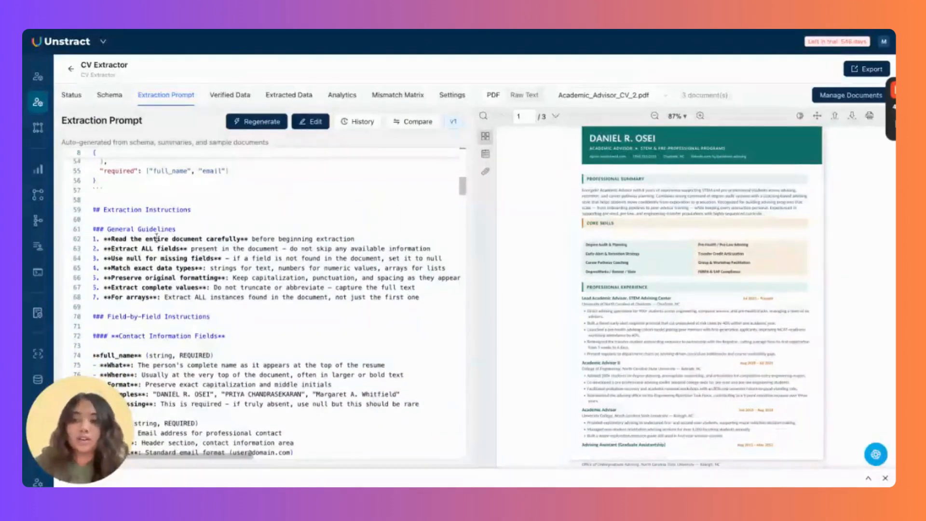
scroll(290, 311, down, 2)
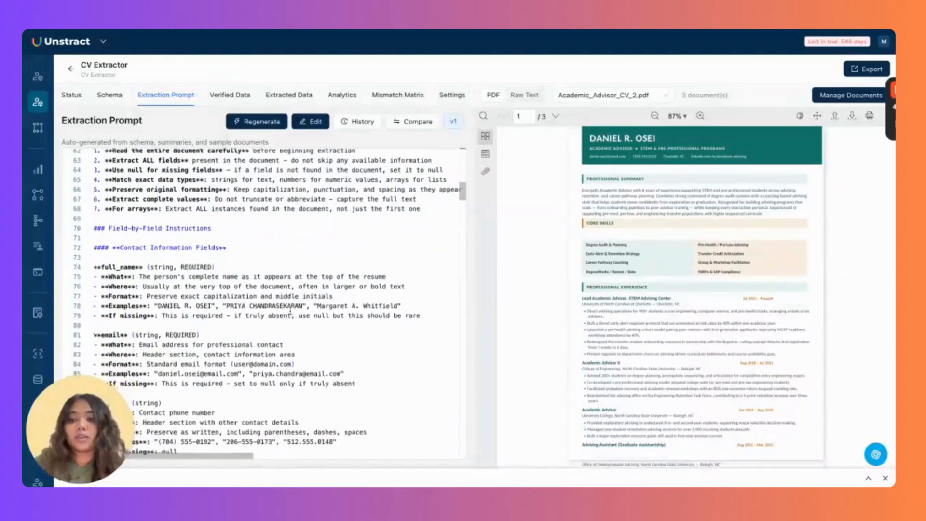
scroll(129, 239, down, 1)
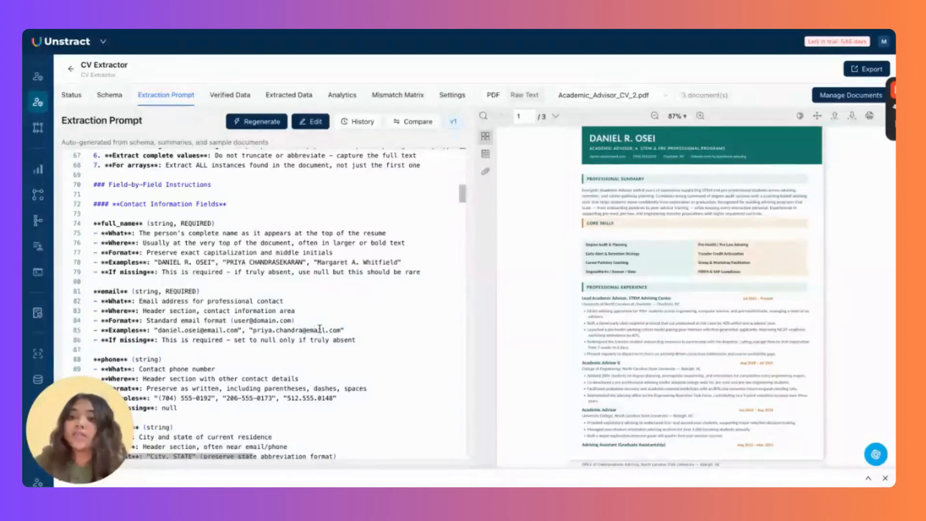
scroll(362, 340, down, 10)
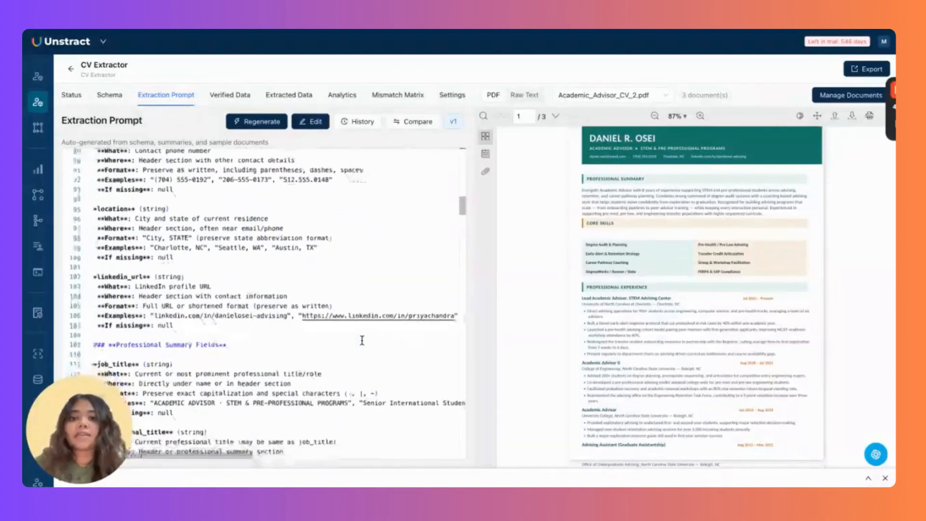
scroll(363, 340, down, 2)
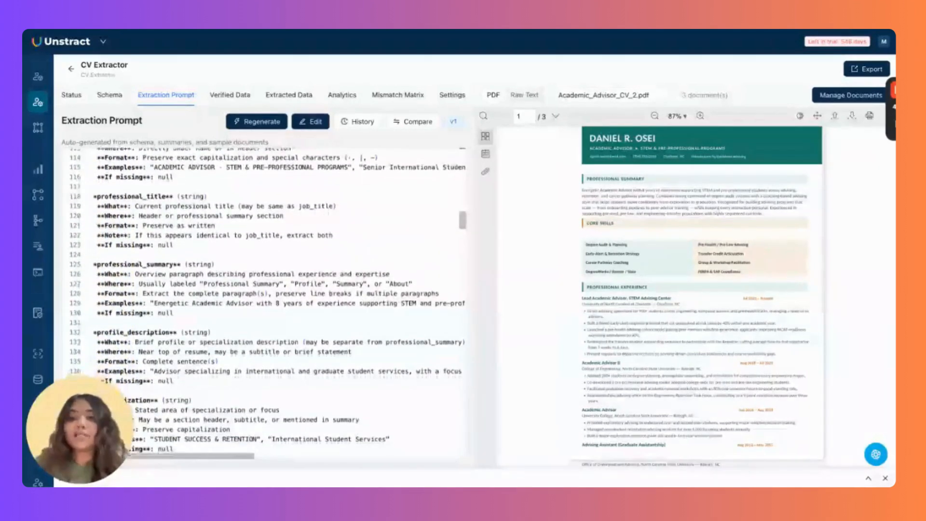
scroll(362, 340, down, 4)
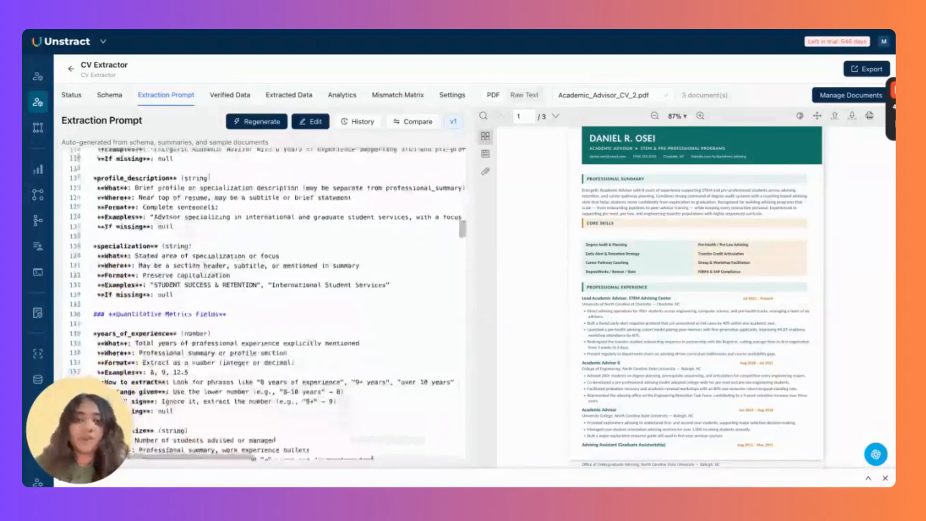
scroll(340, 281, down, 3)
scroll(341, 281, down, 5)
scroll(341, 280, up, 20)
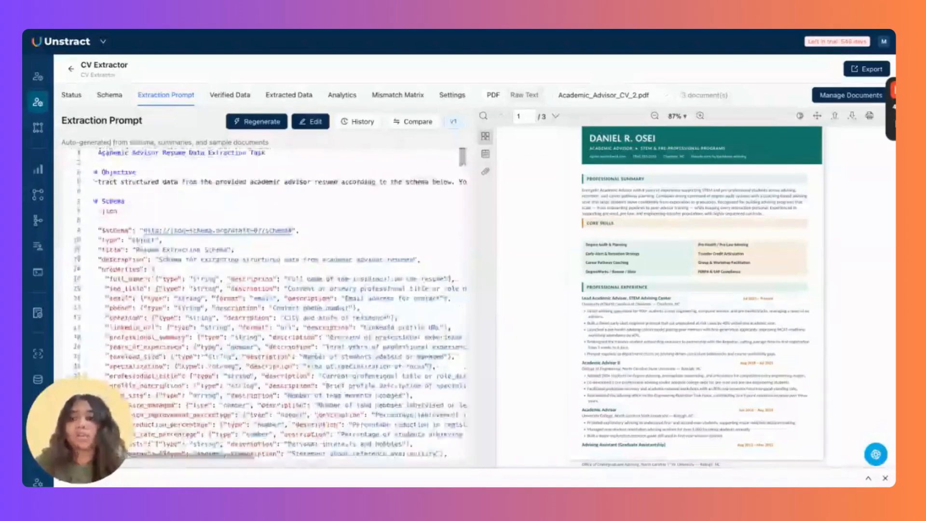
click(311, 122)
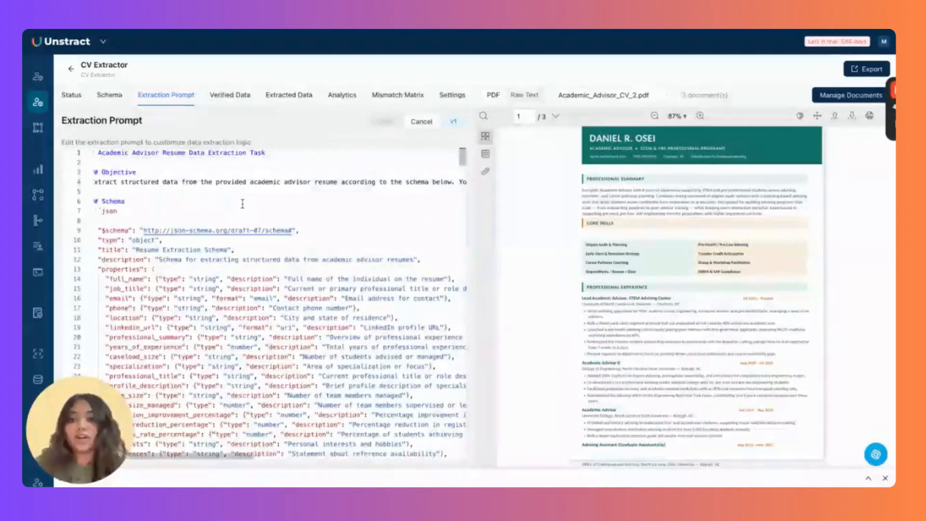
scroll(408, 248, down, 20)
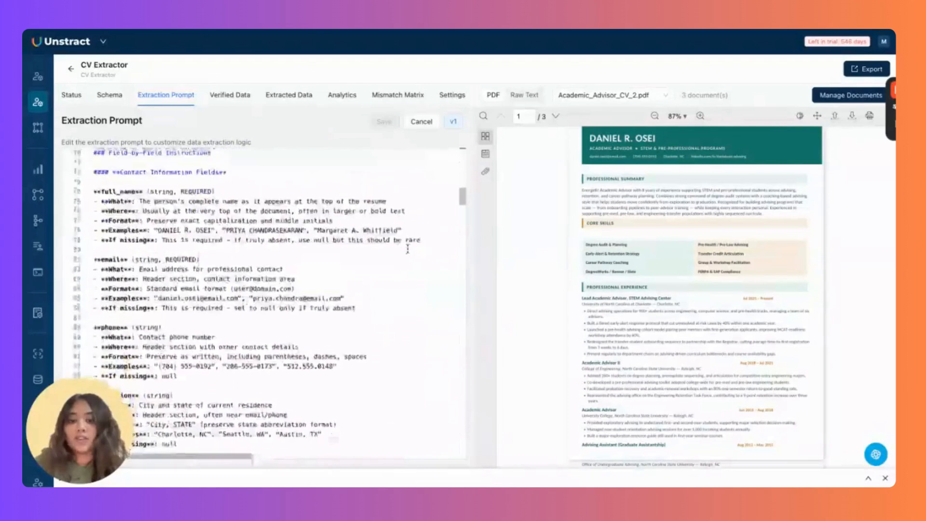
scroll(407, 248, up, 2)
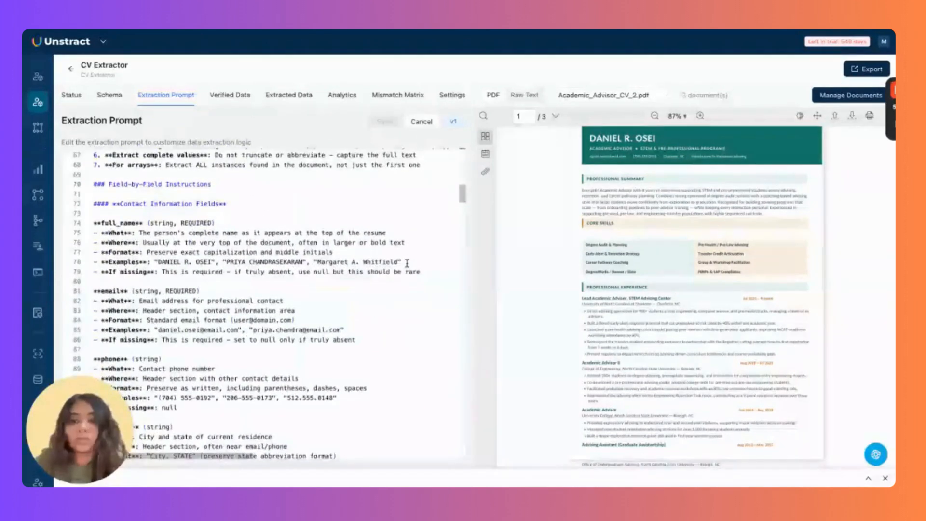
drag(402, 262, 312, 262)
key(BackSpace)
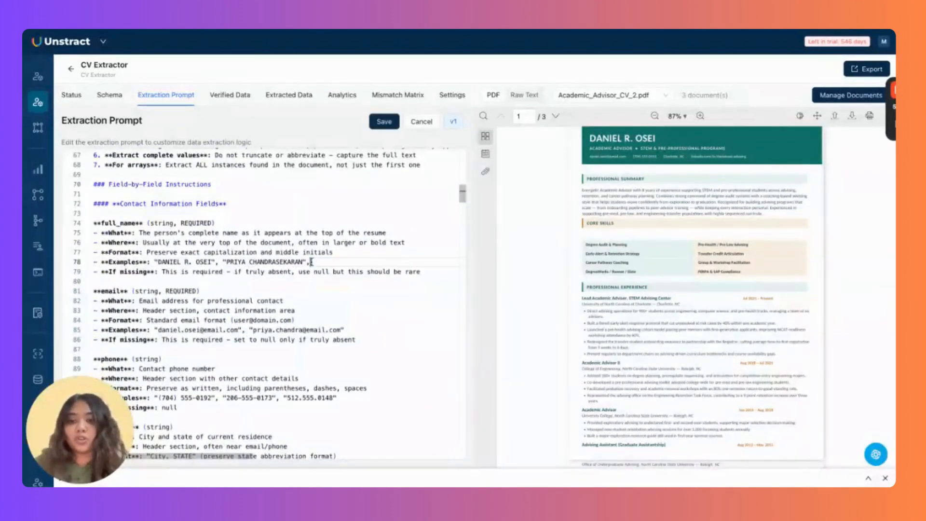
Save the edited prompt as version v2 with description 'v2', then return to Status.
click(384, 121)
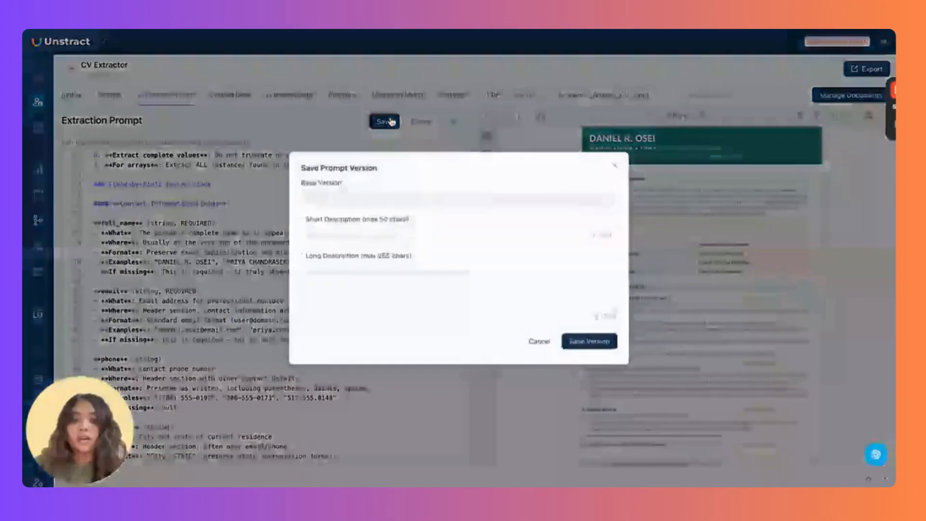
click(408, 236)
text(v)
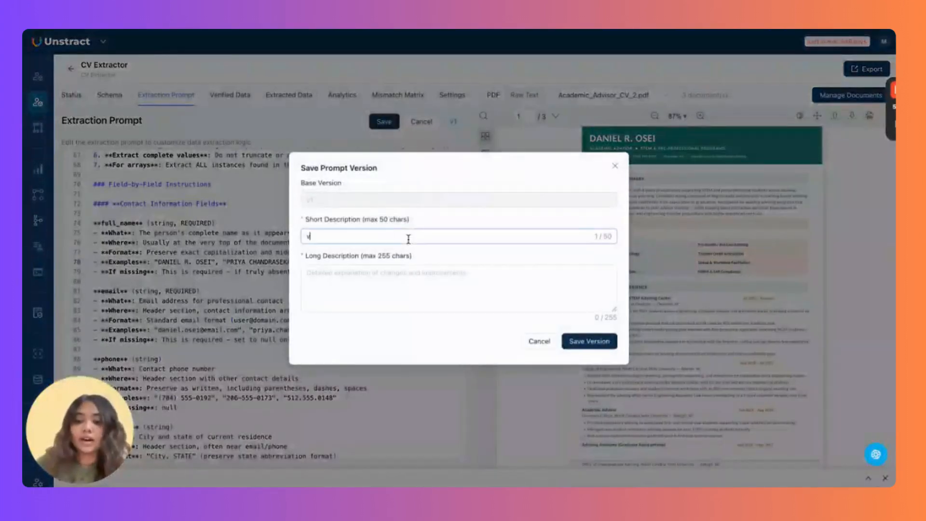
text(2)
click(416, 297)
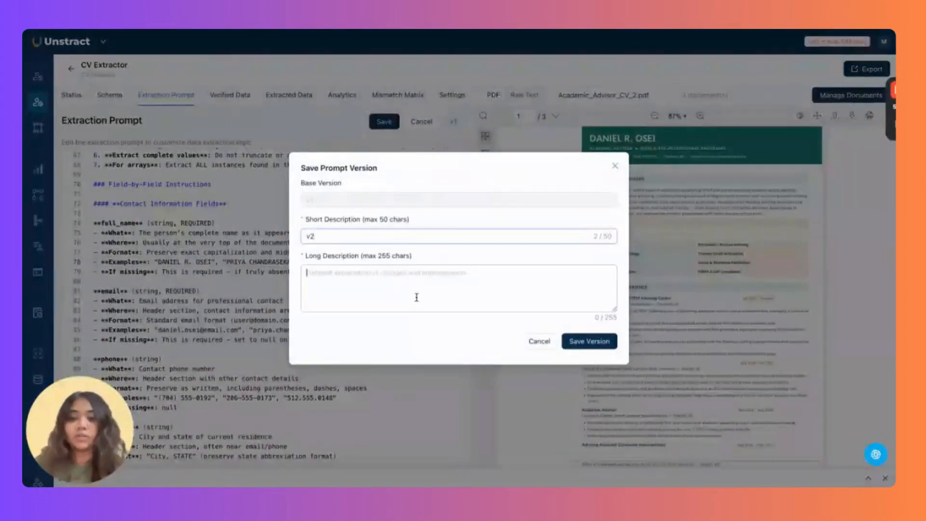
text(v2)
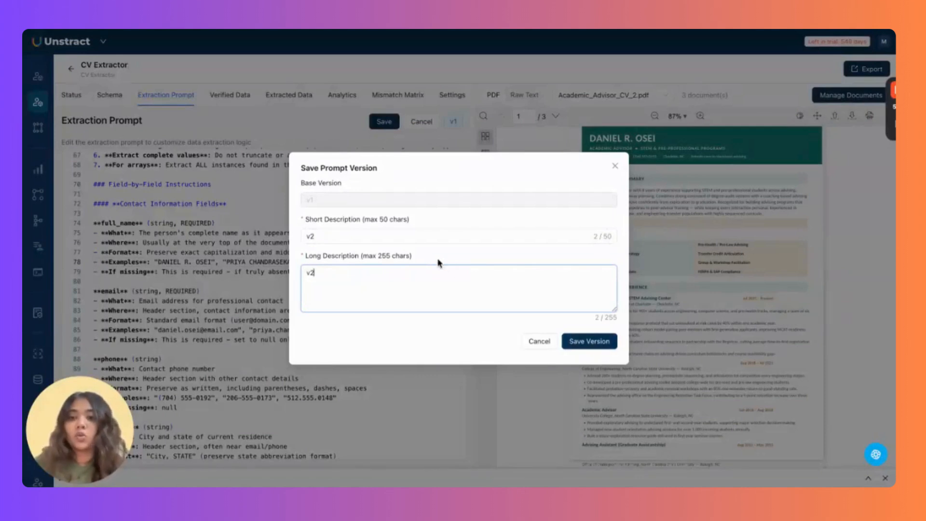
click(611, 343)
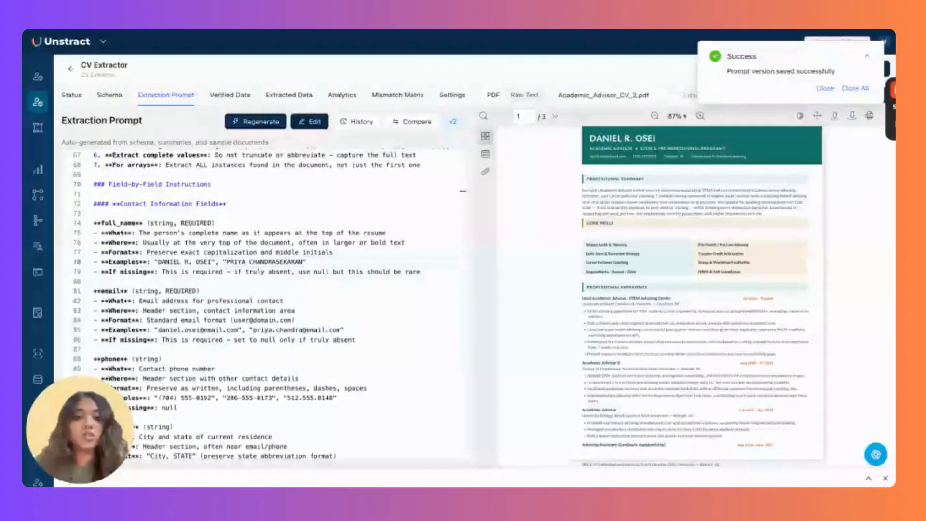
click(825, 89)
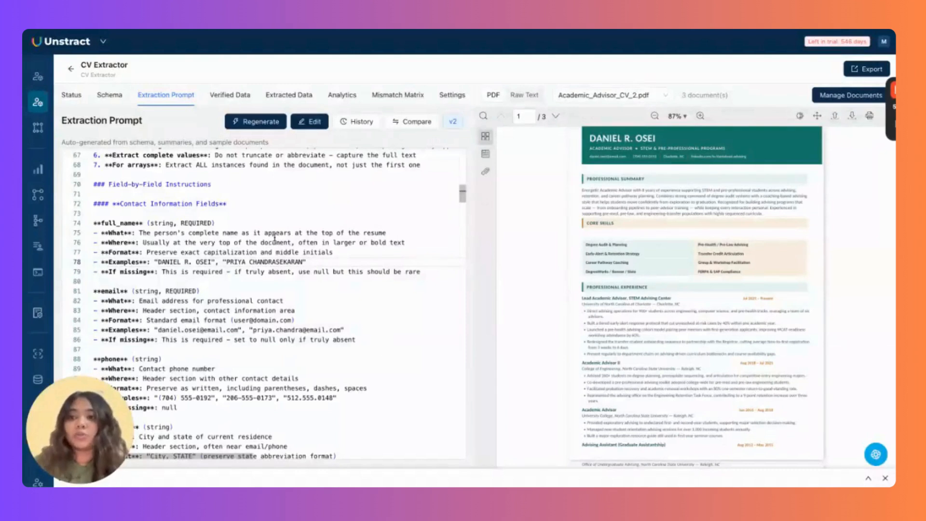
click(72, 95)
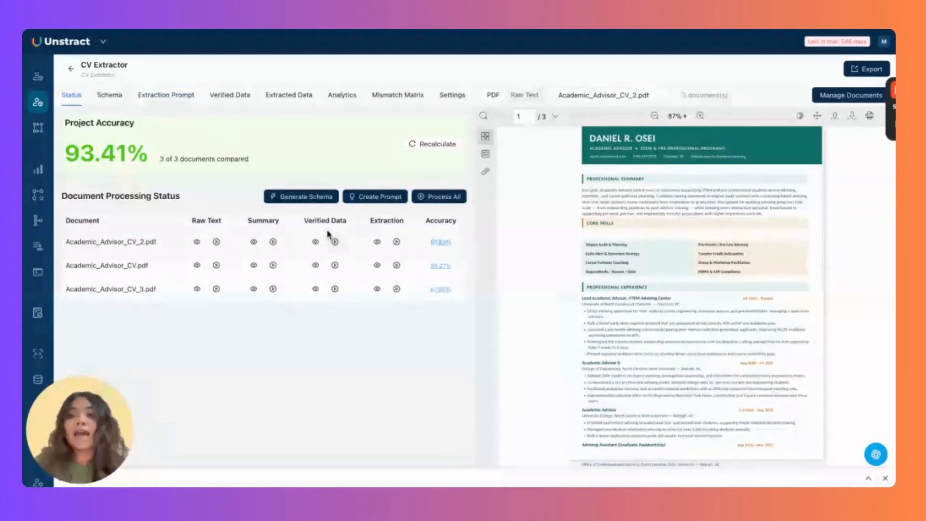
Review verified data for Academic_Advisor_CV.pdf, then switch back to Academic_Advisor_CV_2.pdf.
click(242, 96)
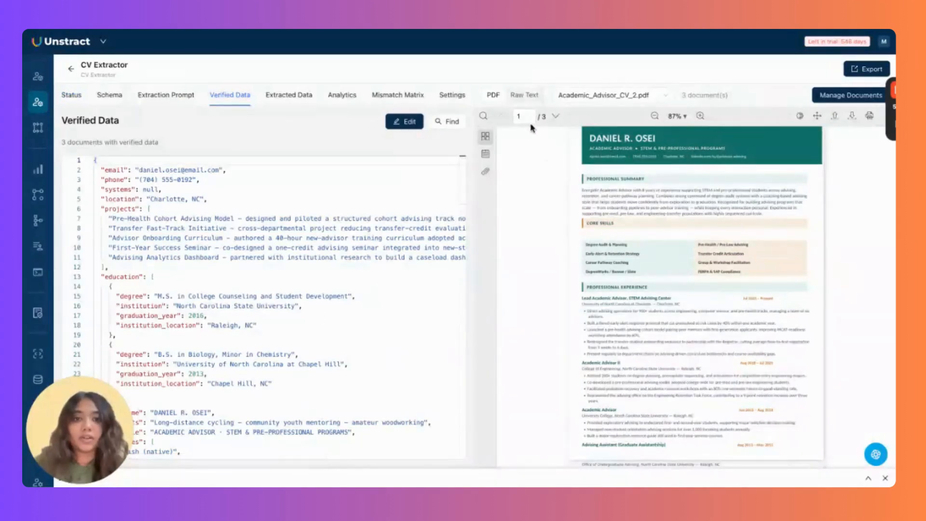
click(555, 116)
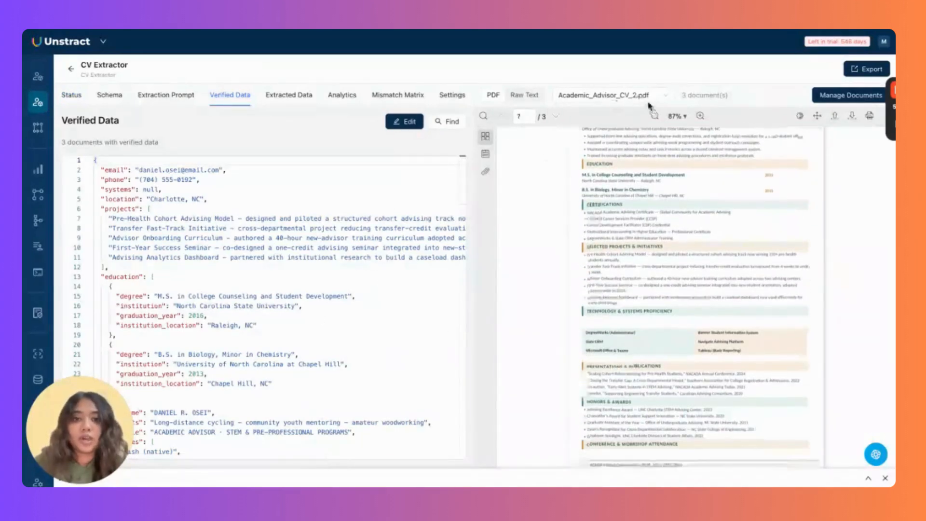
click(641, 94)
click(642, 128)
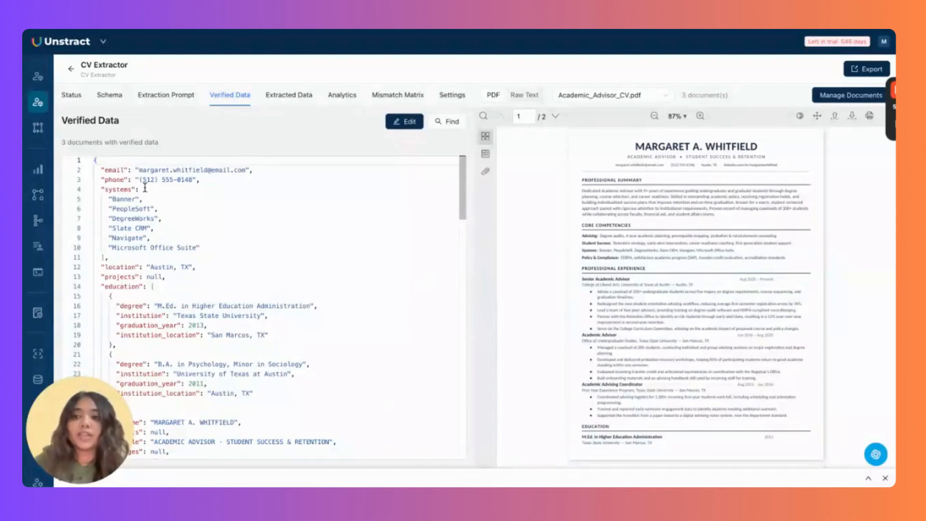
scroll(330, 357, down, 2)
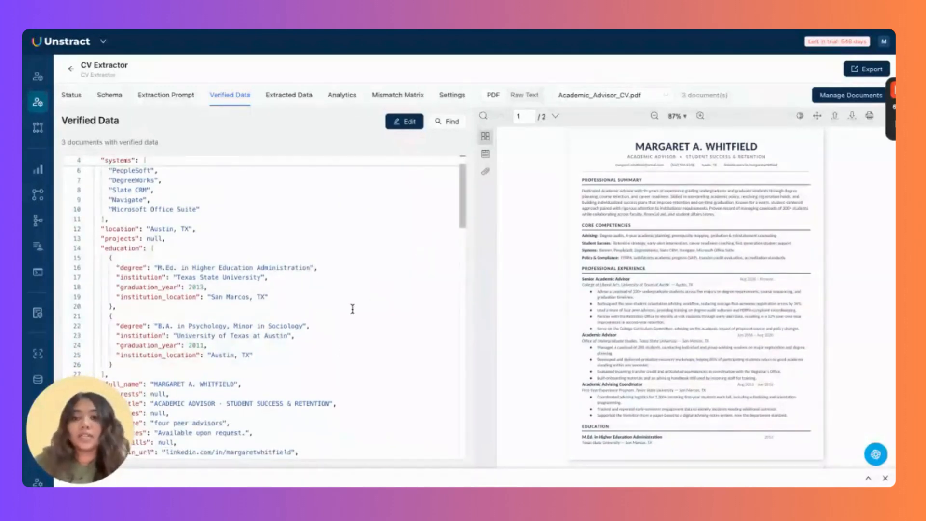
scroll(352, 308, up, 2)
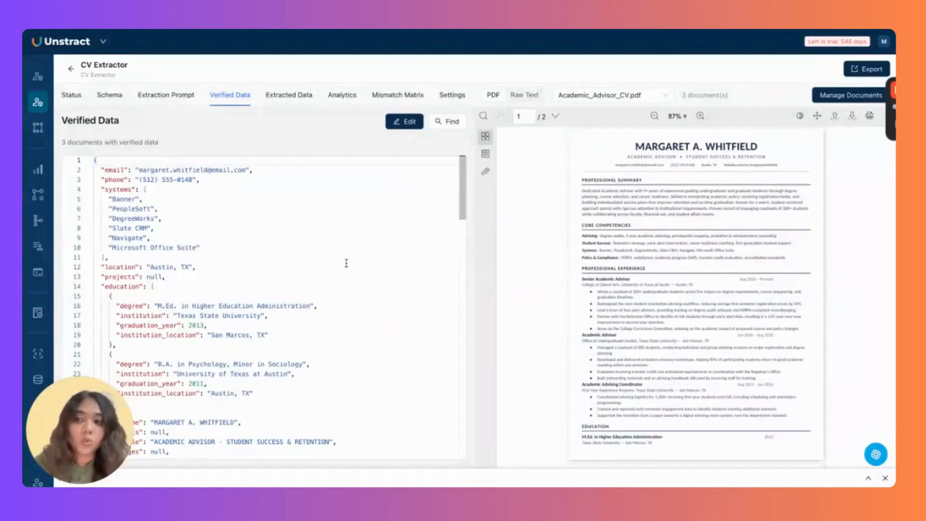
click(629, 99)
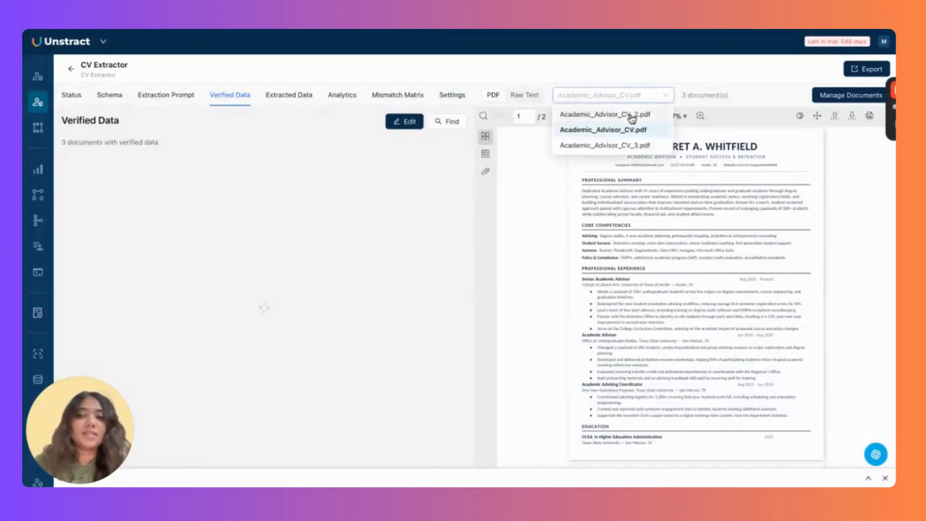
click(630, 110)
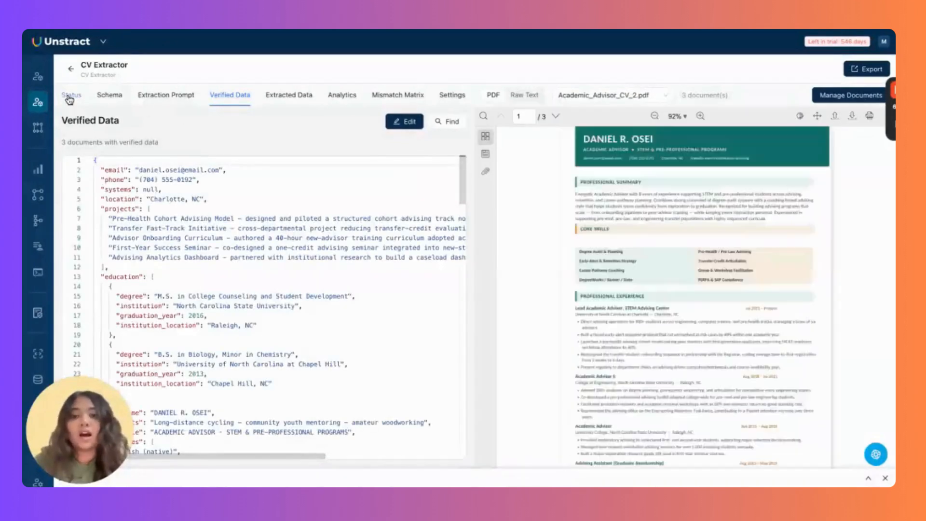
From the 93.41% Status overview, open Academic_Advisor_CV_2.pdf's 97.83% field comparison.
click(68, 98)
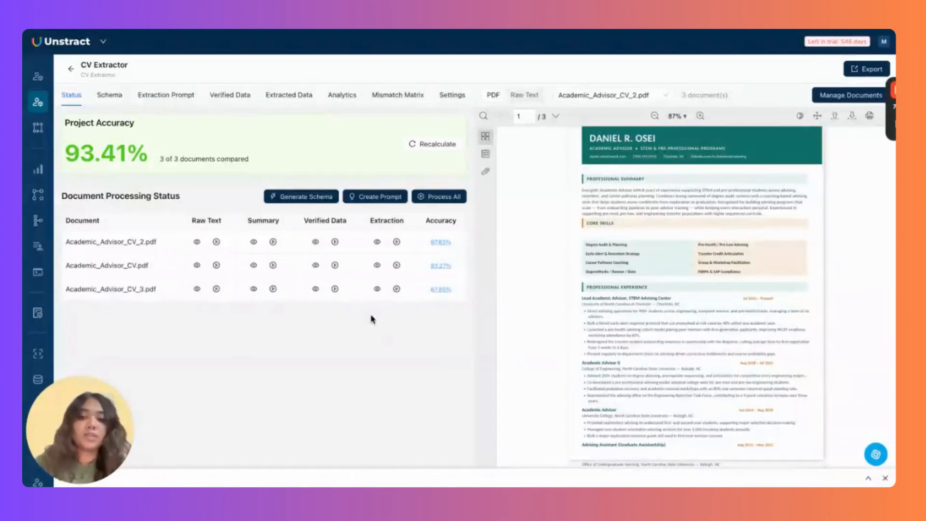
click(449, 245)
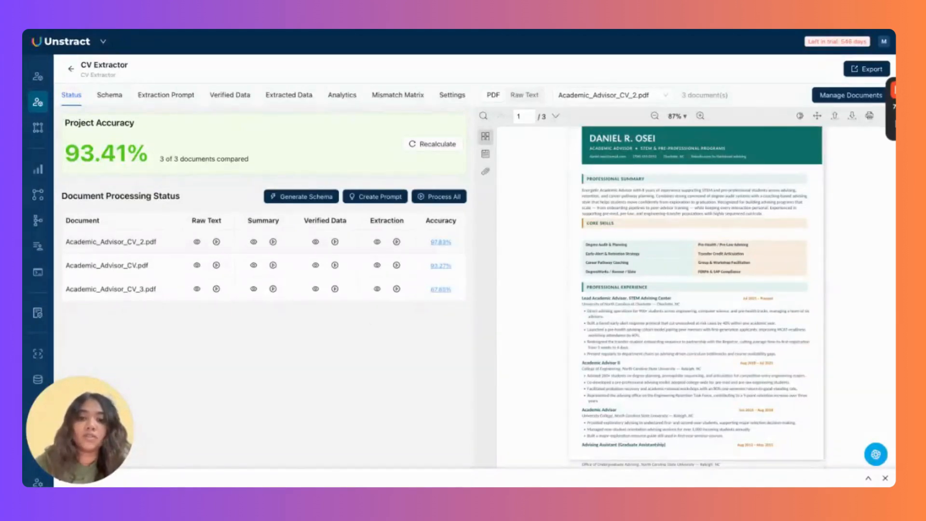
click(443, 242)
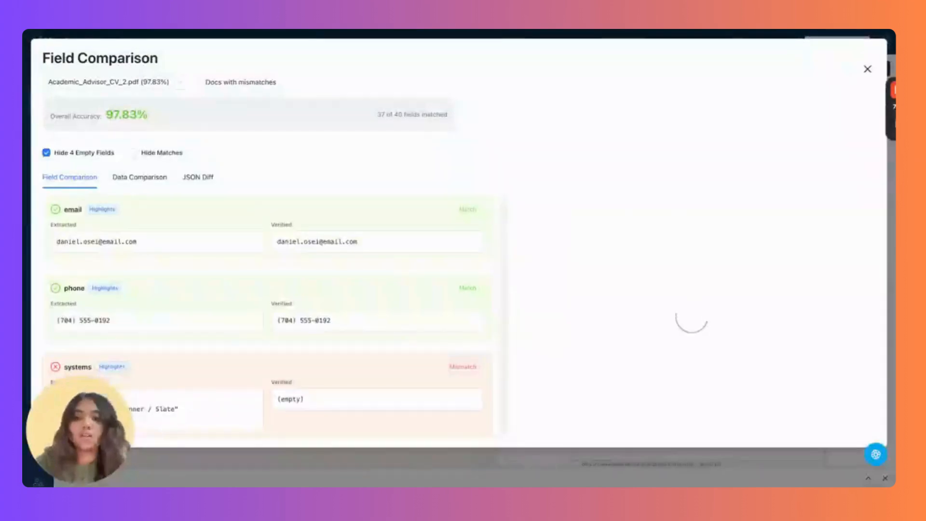
Review the JSON Diff of extracted versus verified data for Academic_Advisor_CV_2.pdf, then close the comparison.
click(197, 176)
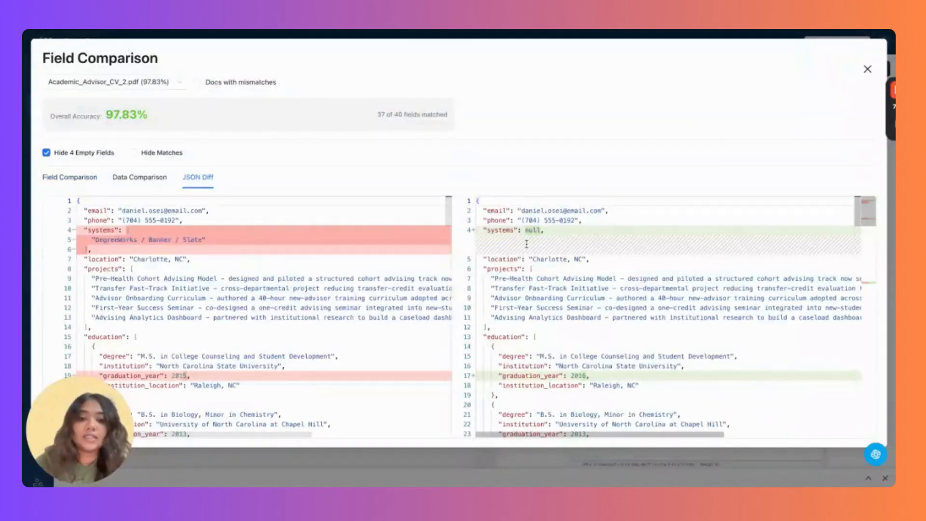
scroll(541, 323, down, 4)
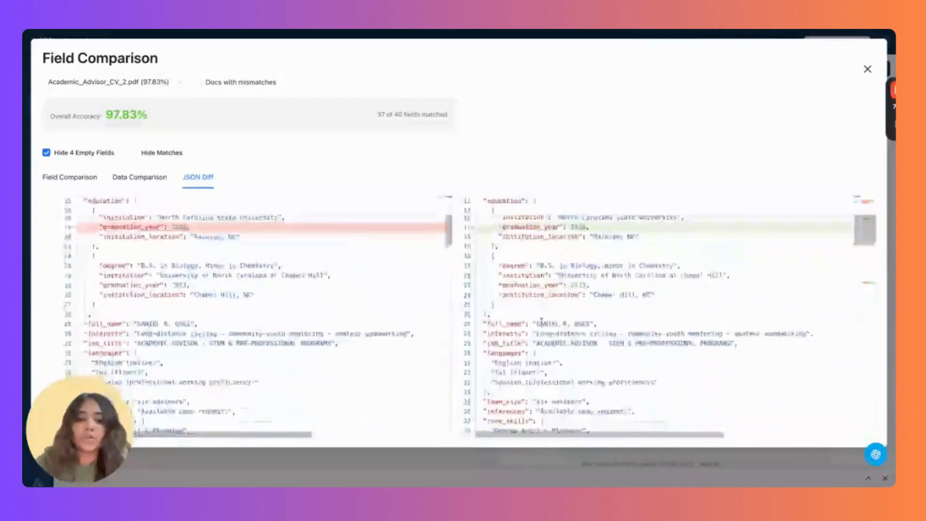
scroll(359, 283, up, 2)
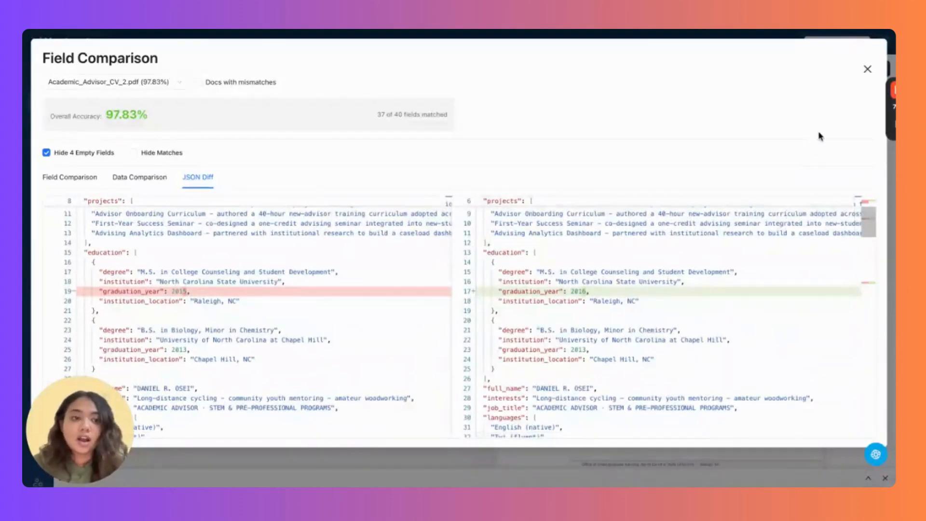
click(867, 70)
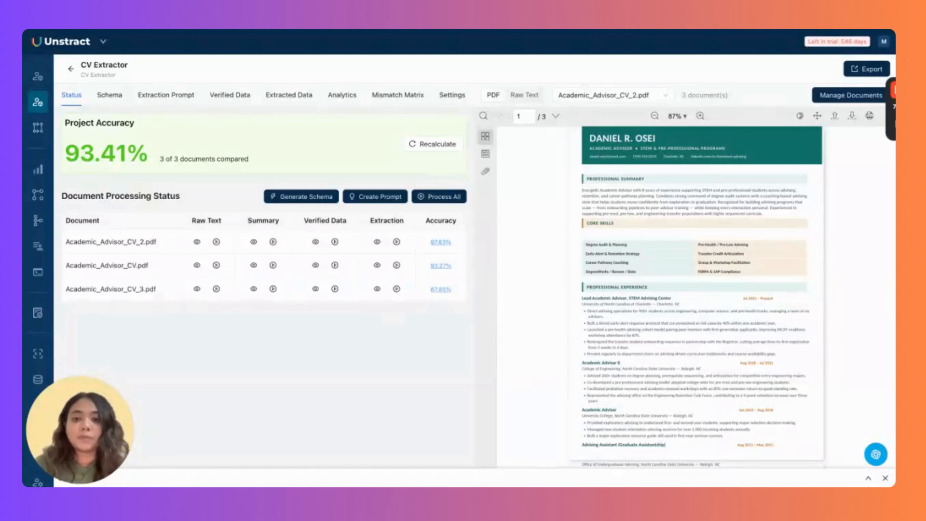
View the Analytics Mismatch Matrix (326 matches, 23 mismatches) and export the CV Extractor project.
click(344, 96)
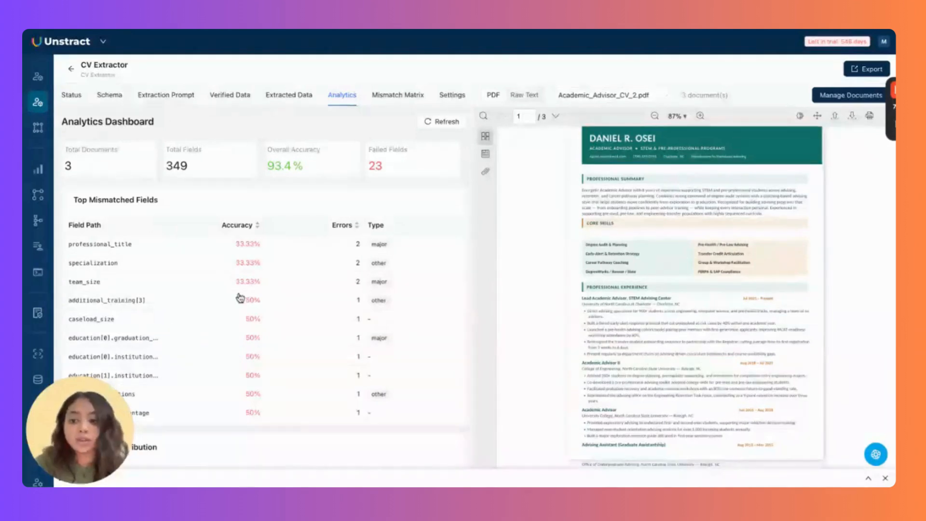
click(391, 97)
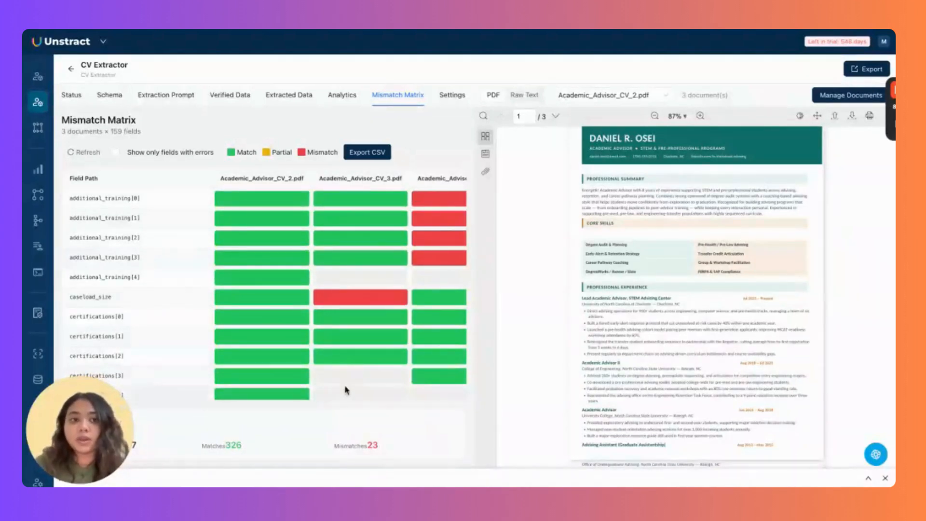
click(871, 69)
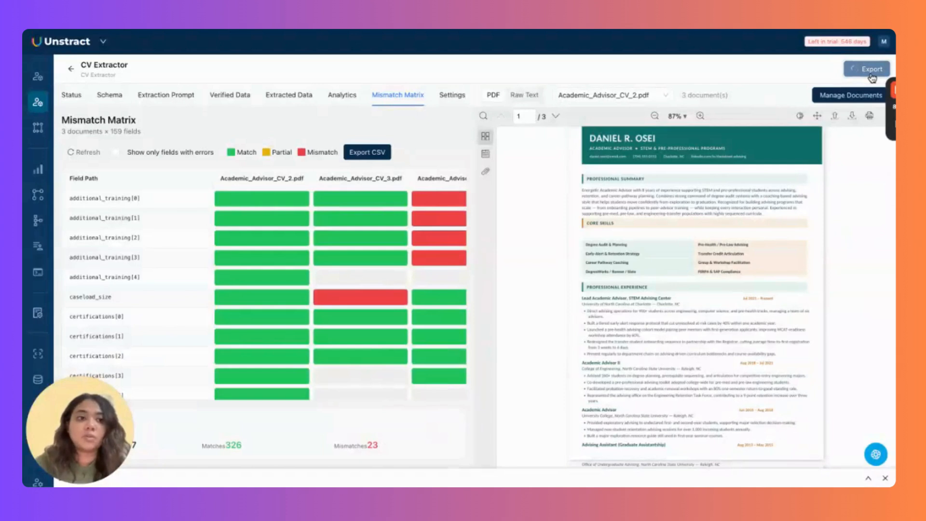
click(859, 89)
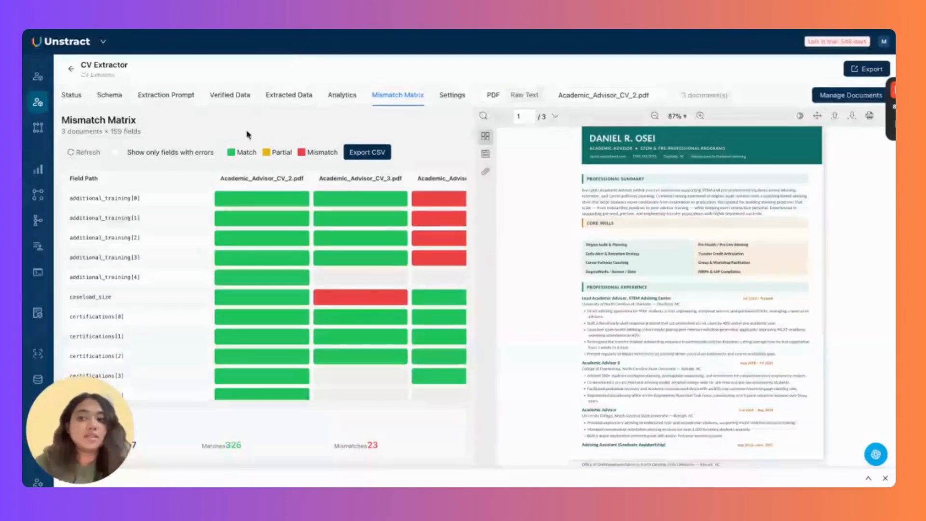